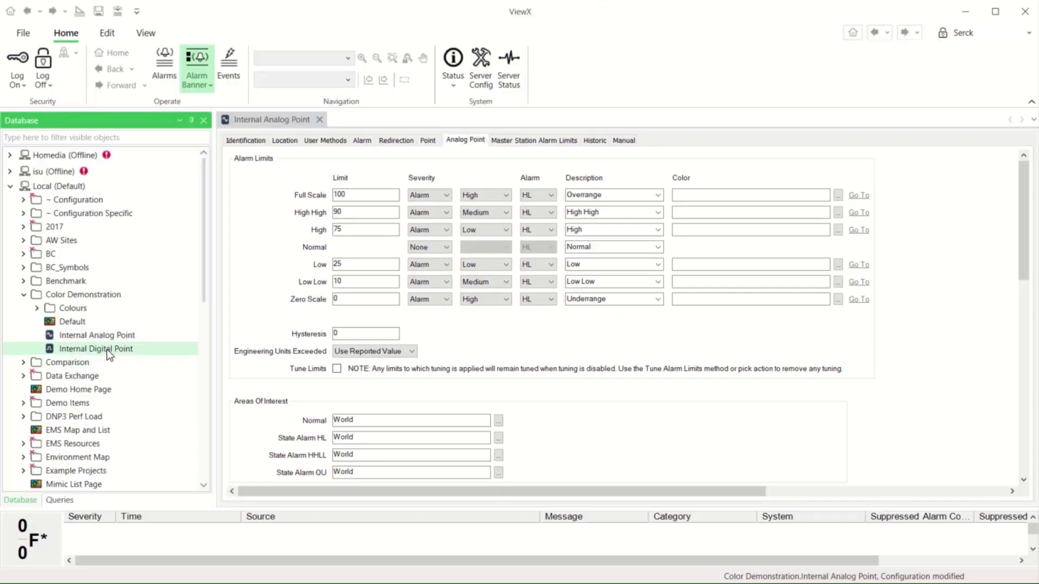
- Dock the Internal Digital Point properties on the right and open the Default mimic for editing
left_click_drag(412, 125, 657, 311)
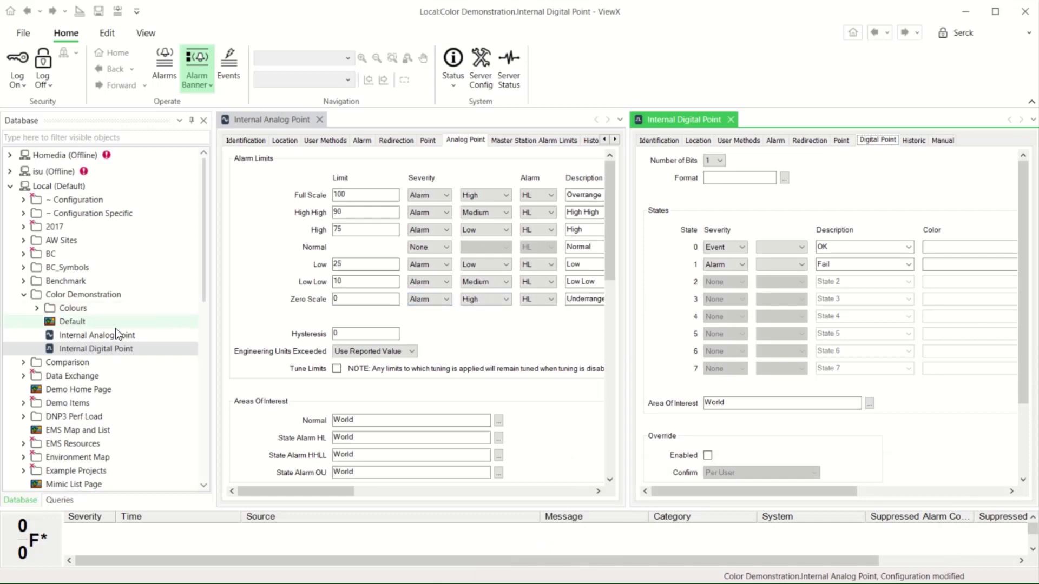
double_click(76, 321)
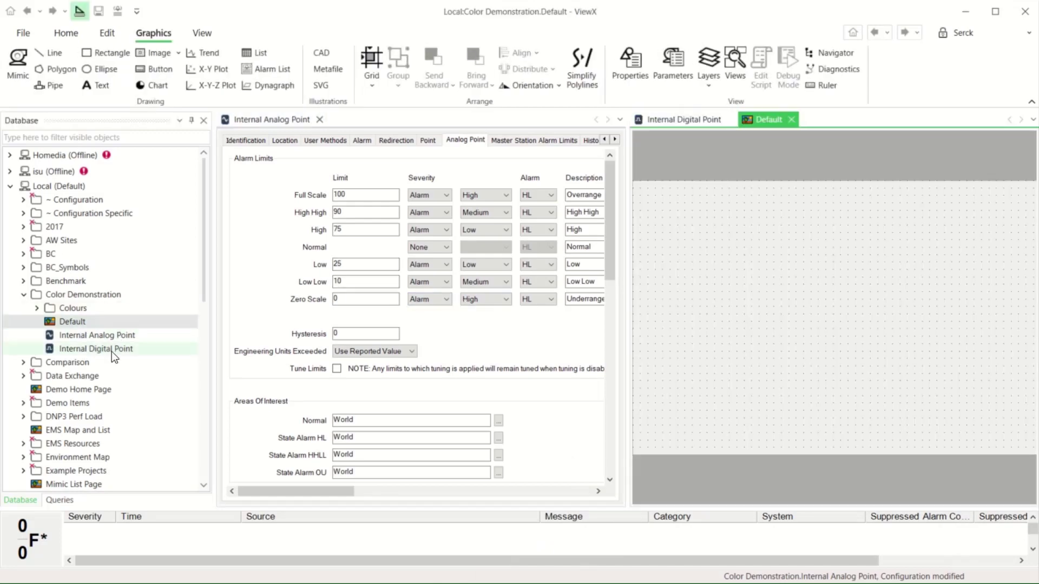
- Add the analog point's Formatted Value and the digital point's State to the mimic, save, and run it
left_click_drag(94, 335, 685, 251)
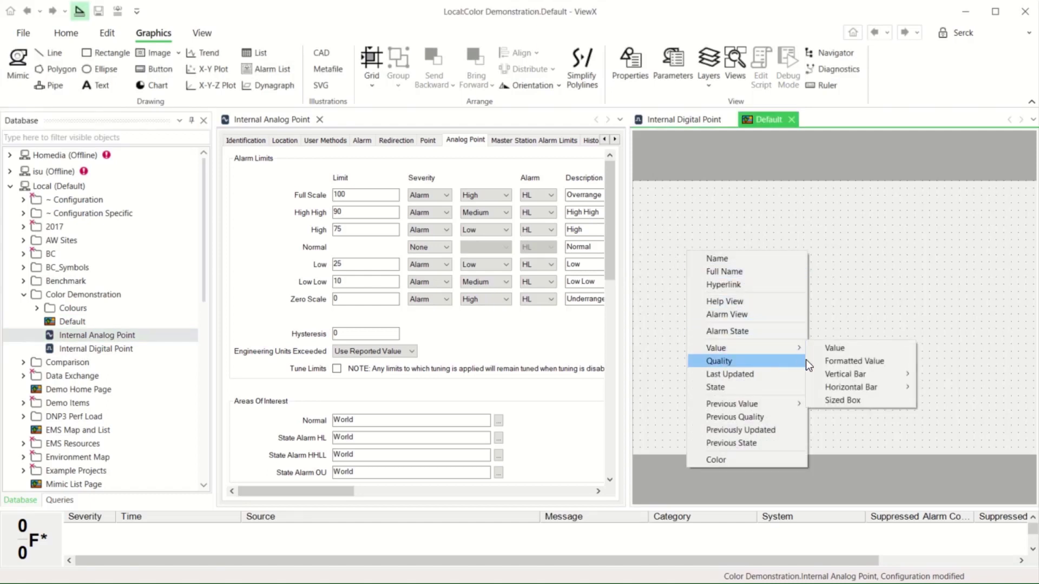
left_click(836, 361)
left_click_drag(107, 355, 808, 244)
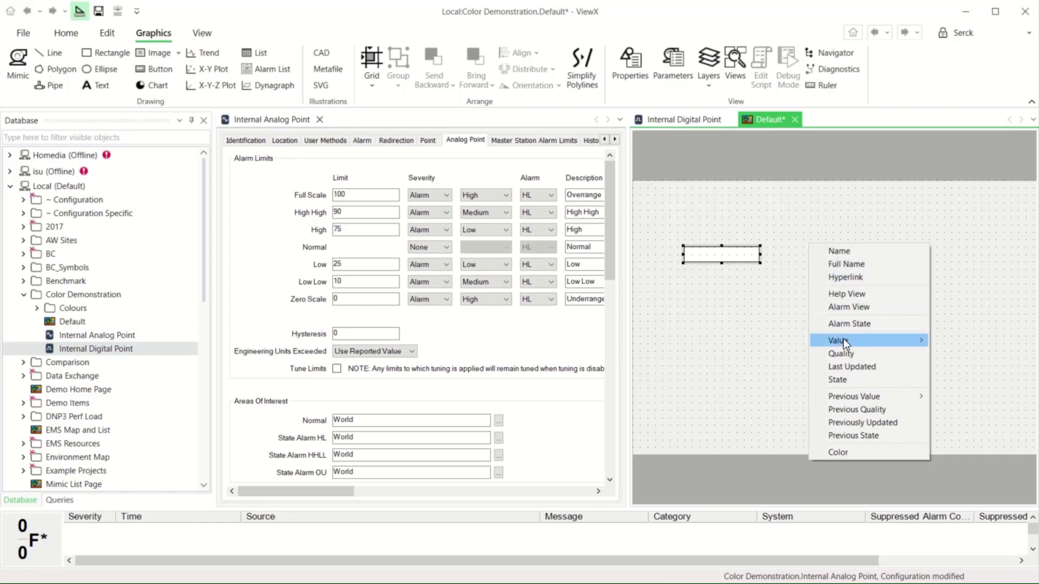
left_click(837, 381)
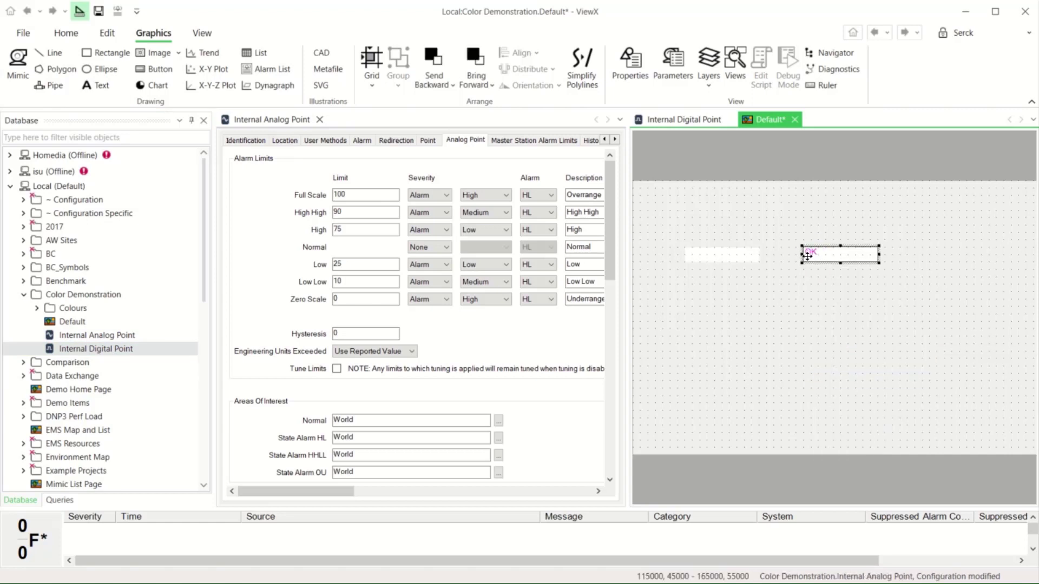
left_click(99, 11)
left_click(79, 11)
- Hand-control the Internal Analog Point to 50
right_click(709, 255)
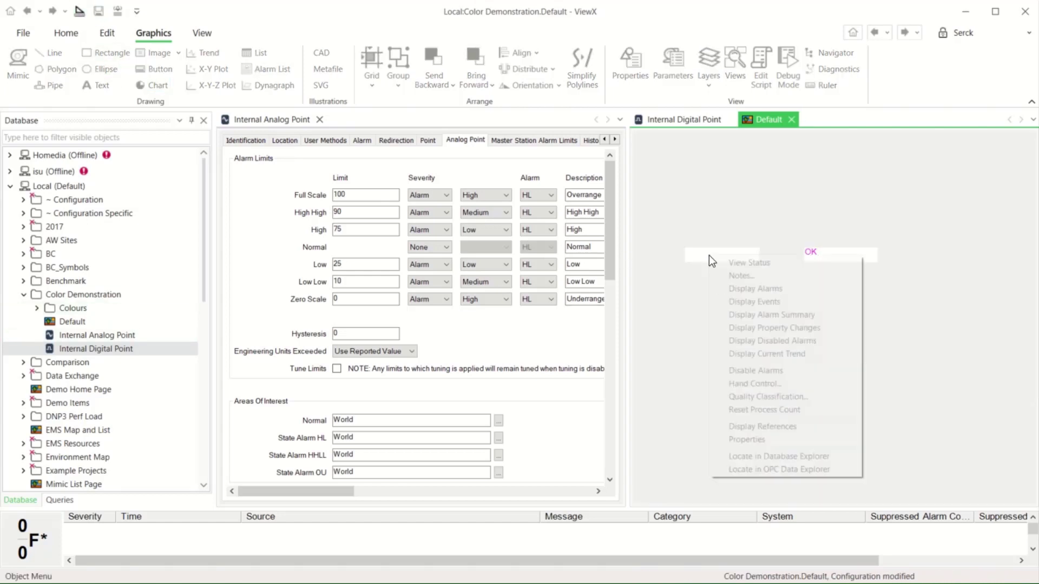
left_click(774, 381)
type("50")
left_click(563, 341)
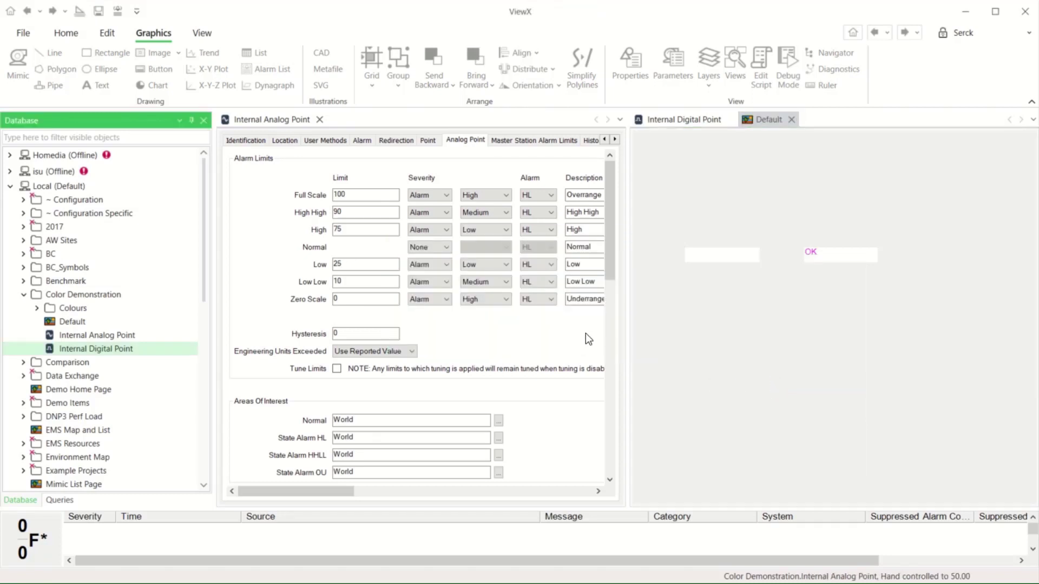
- Hand-control the Internal Digital Point to OK and put the Default mimic back into editing
right_click(819, 262)
left_click(882, 379)
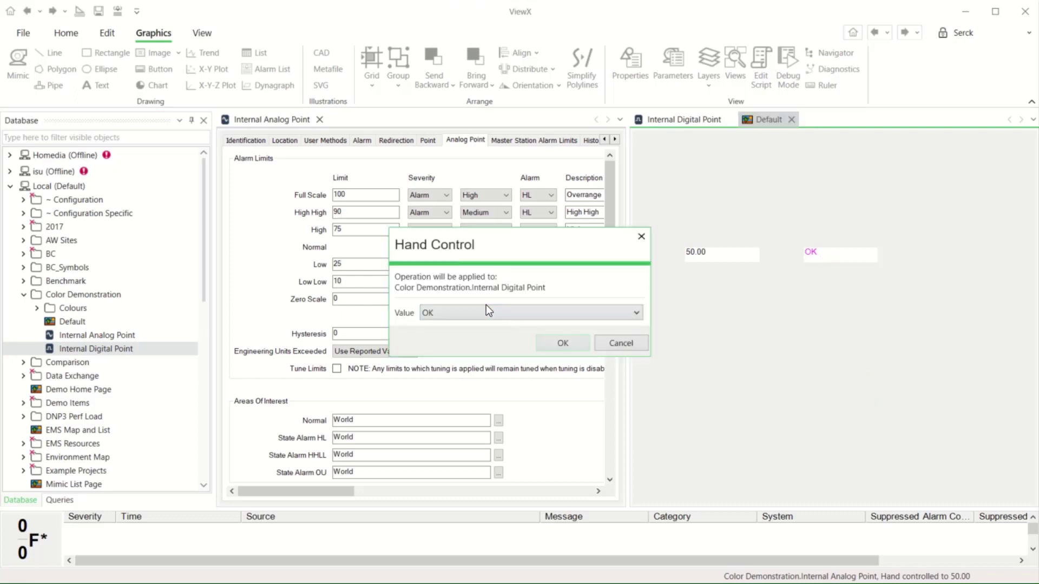
left_click(553, 342)
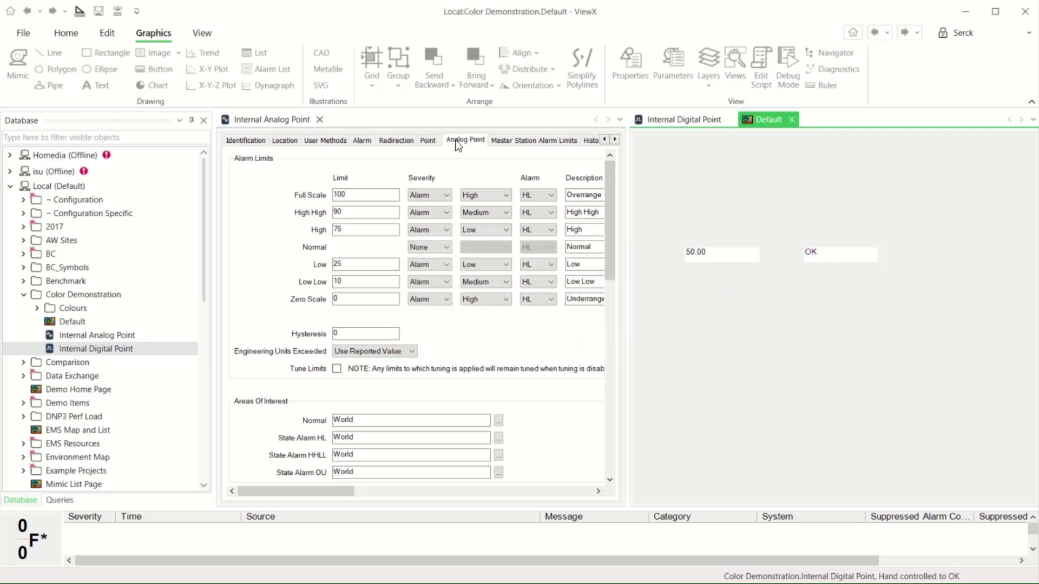
left_click(757, 171)
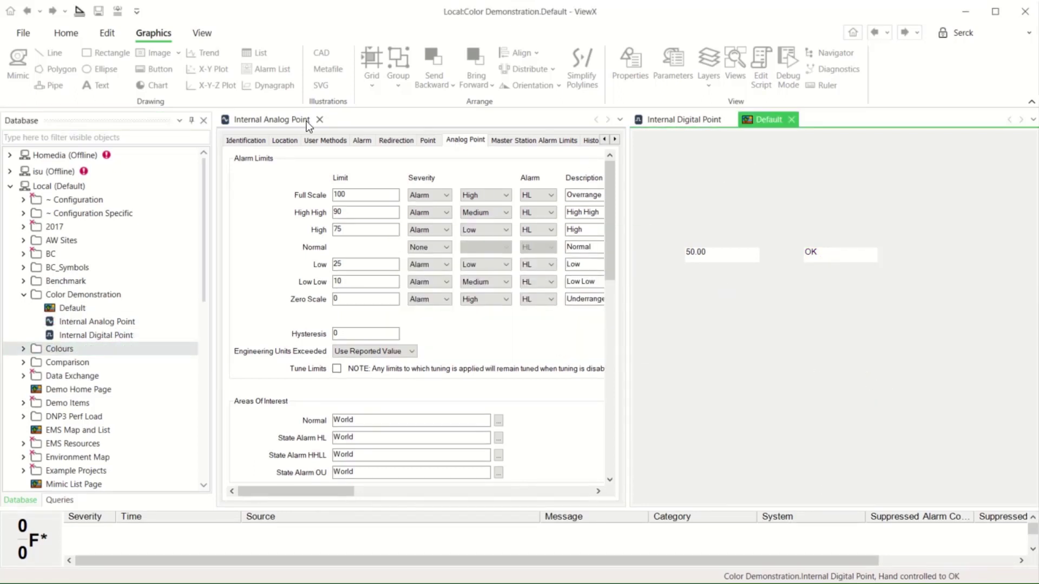
left_click(79, 11)
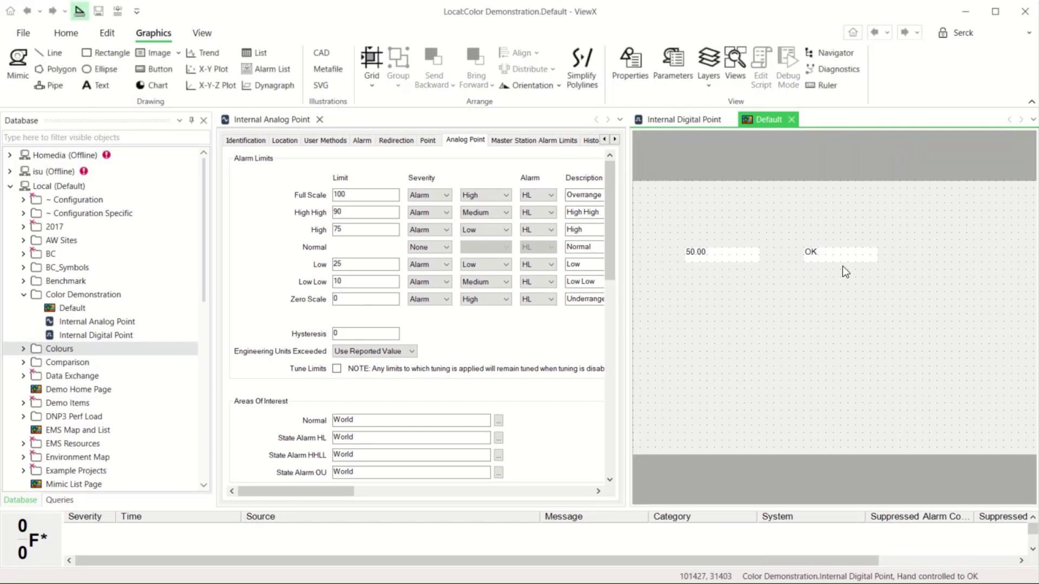
right_click(712, 254)
left_click(762, 375)
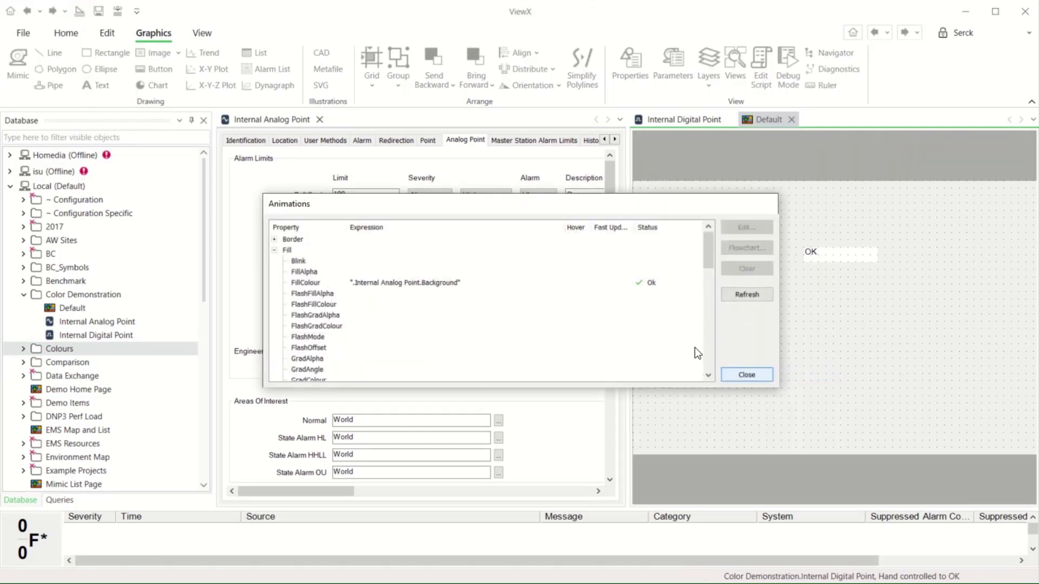
left_click_drag(707, 251, 715, 309)
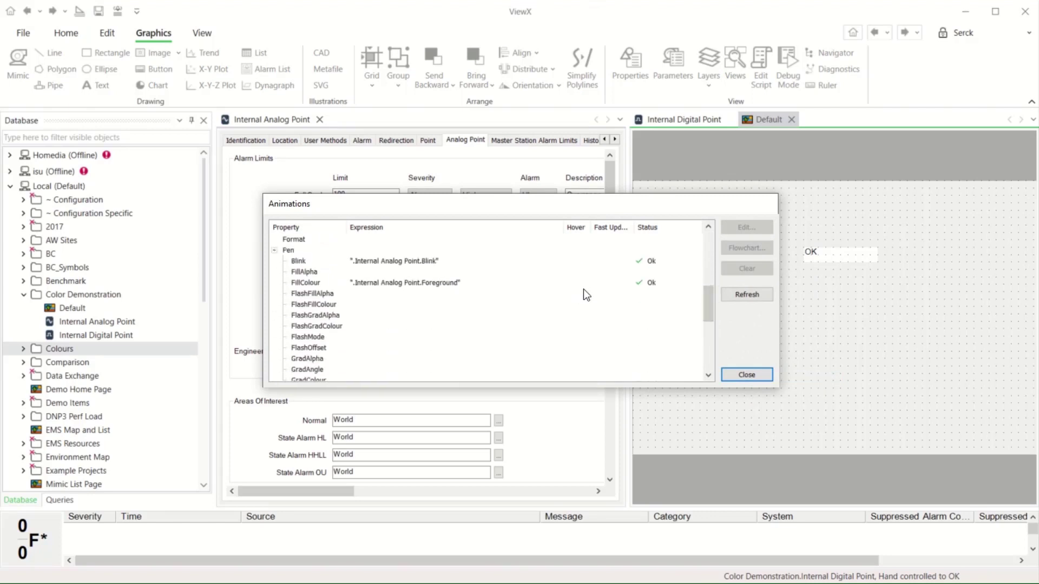
left_click(742, 375)
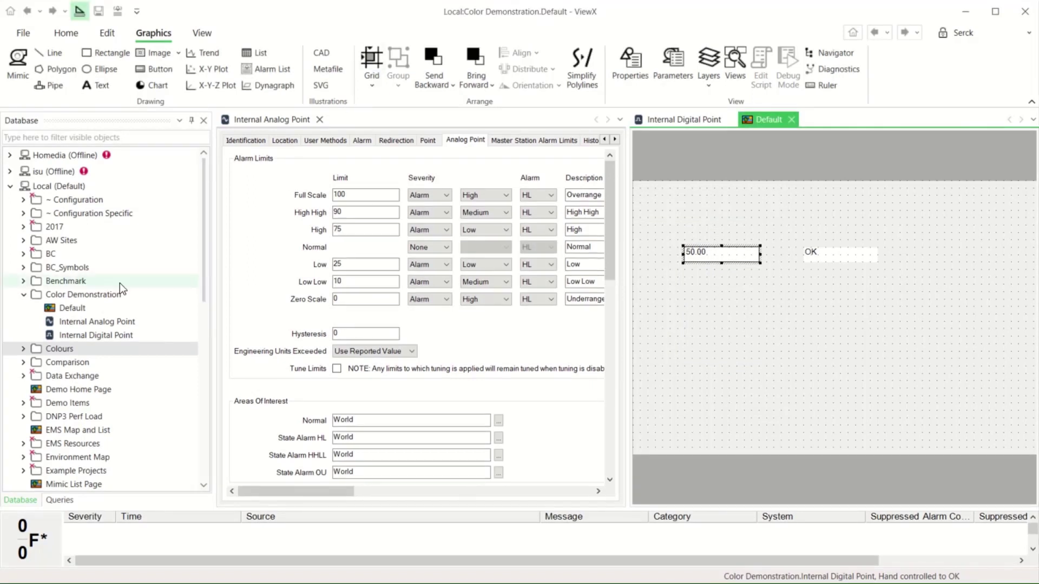
right_click(100, 297)
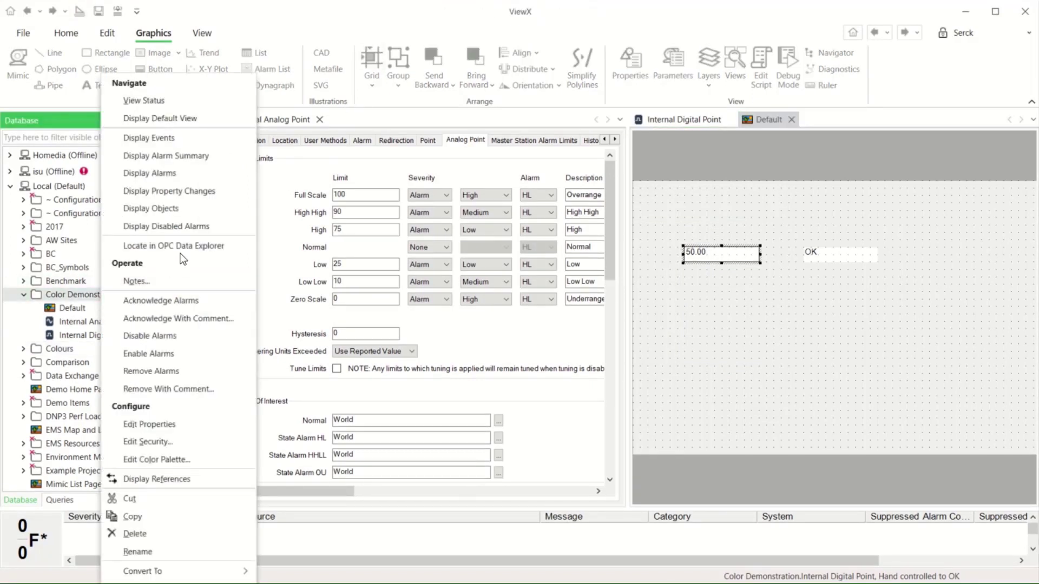
- Display the objects in the Color Demonstration group
left_click(183, 210)
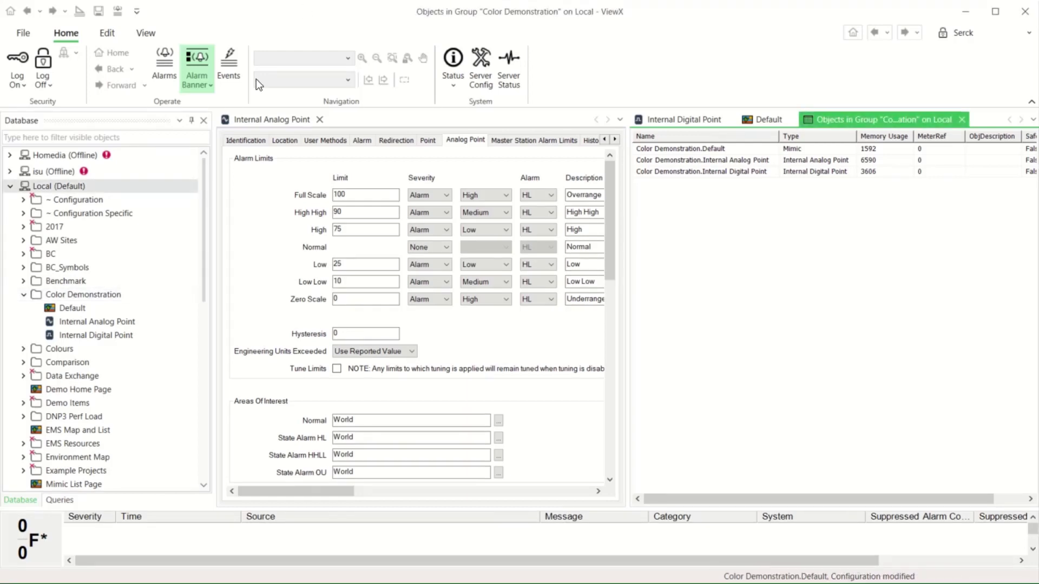
right_click(71, 189)
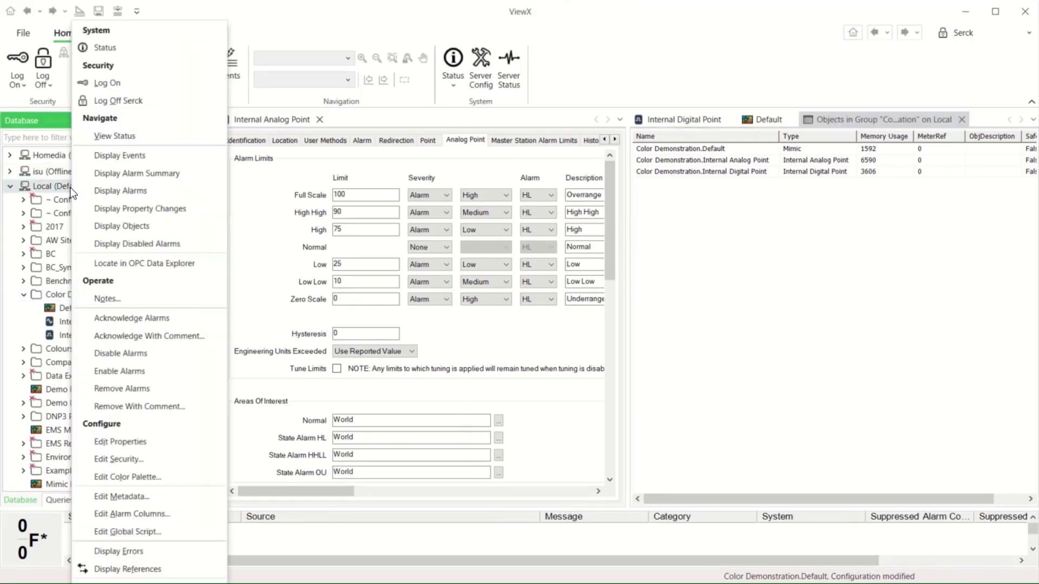
- Set the root palette's Normal (Background) to a custom colour with luminance 226
left_click(176, 477)
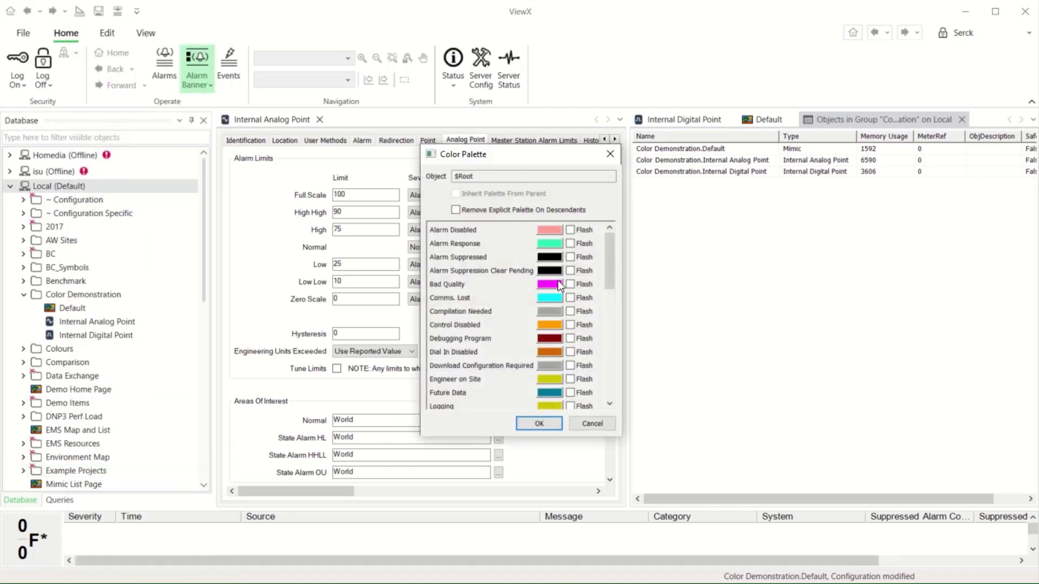
left_click_drag(610, 264, 603, 304)
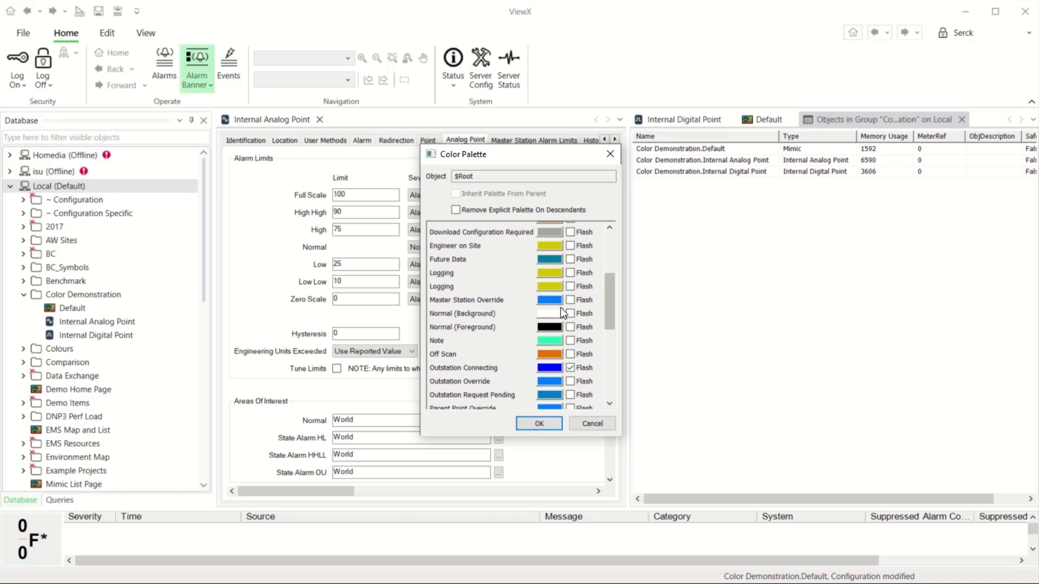
left_click(547, 314)
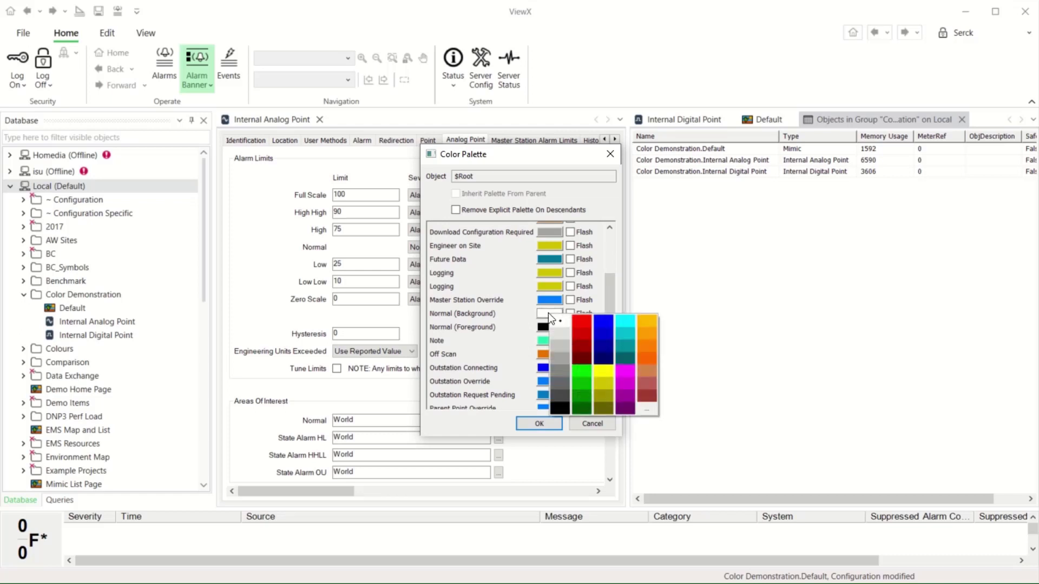
left_click(646, 409)
double_click(604, 372)
type("226")
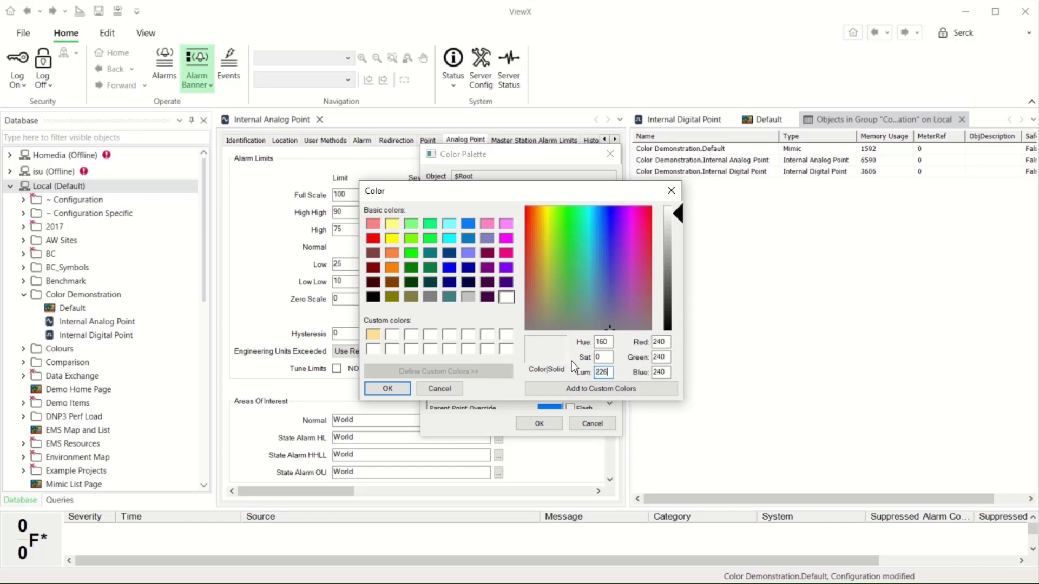
left_click(392, 388)
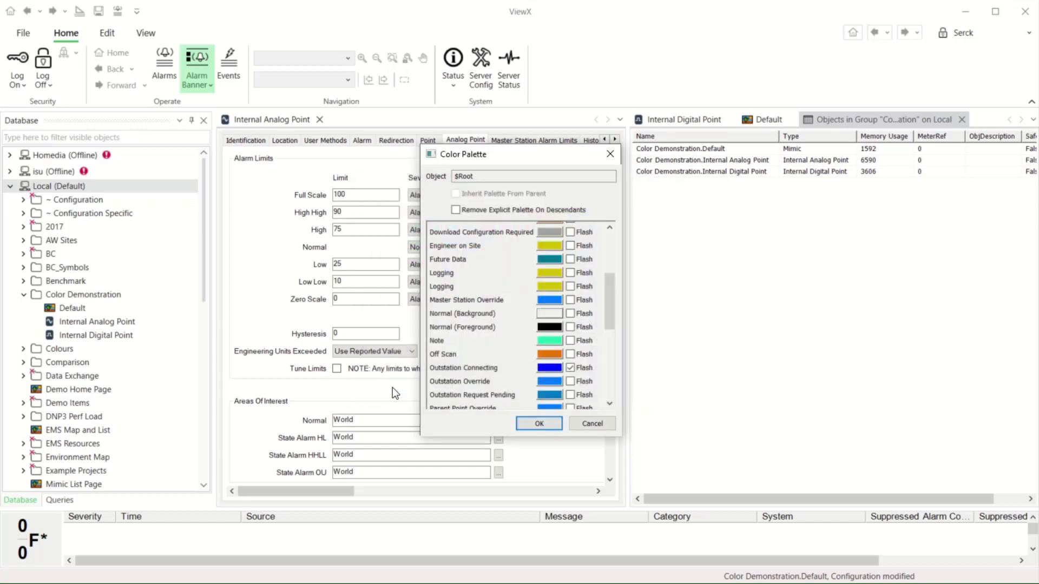
- Make Normal (Foreground) dark grey, save the palette, and close the objects list
left_click(551, 326)
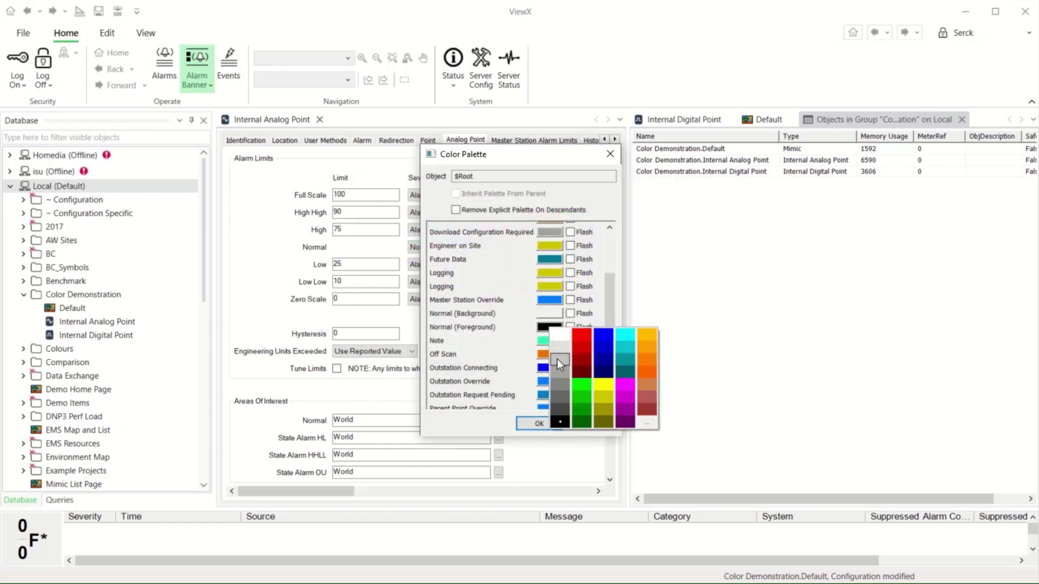
left_click(558, 407)
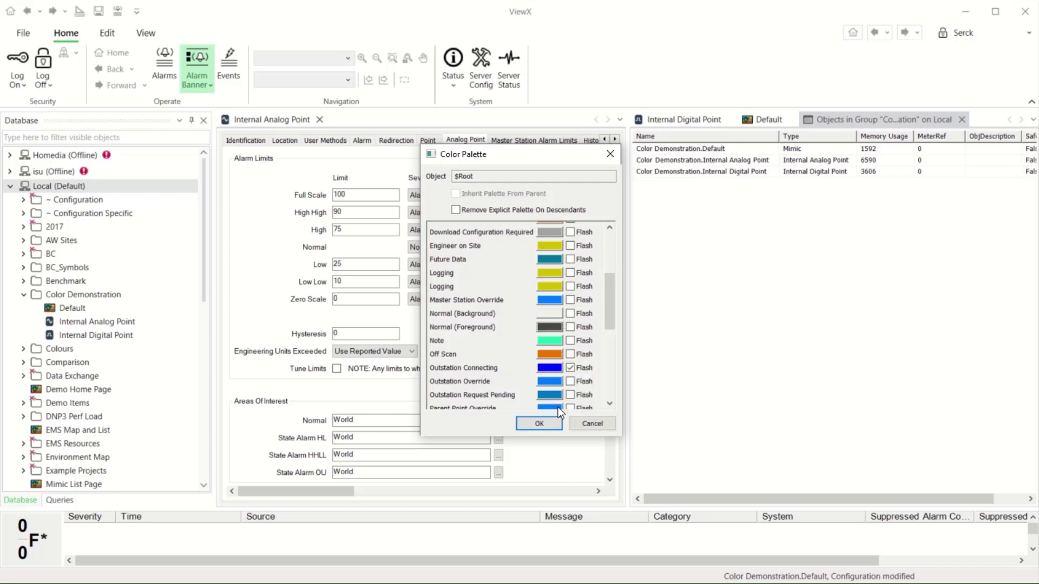
left_click(532, 424)
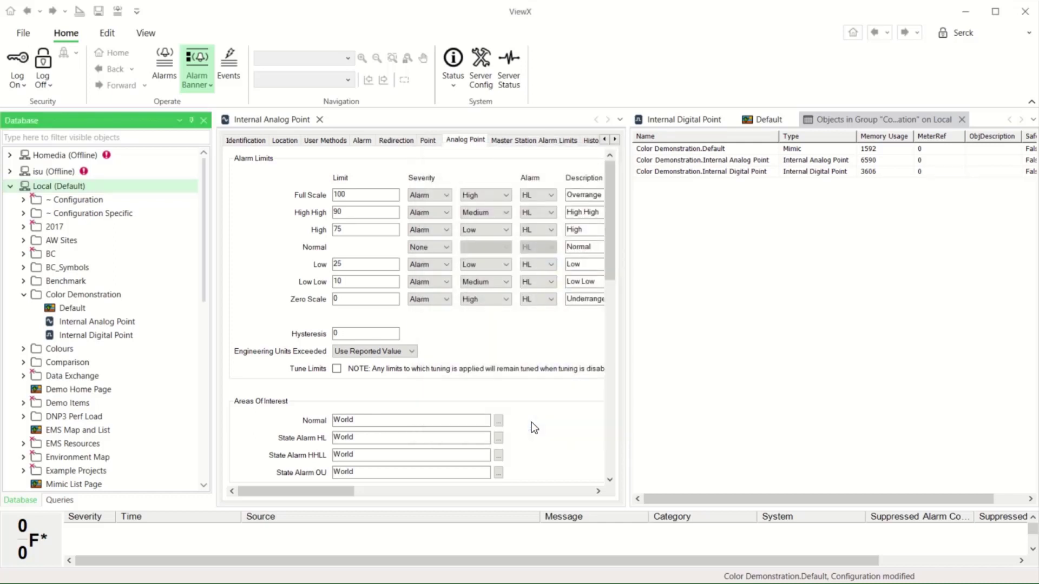
left_click(963, 119)
- Redisplay the Default mimic and list the Color Demonstration group's objects
left_click(791, 119)
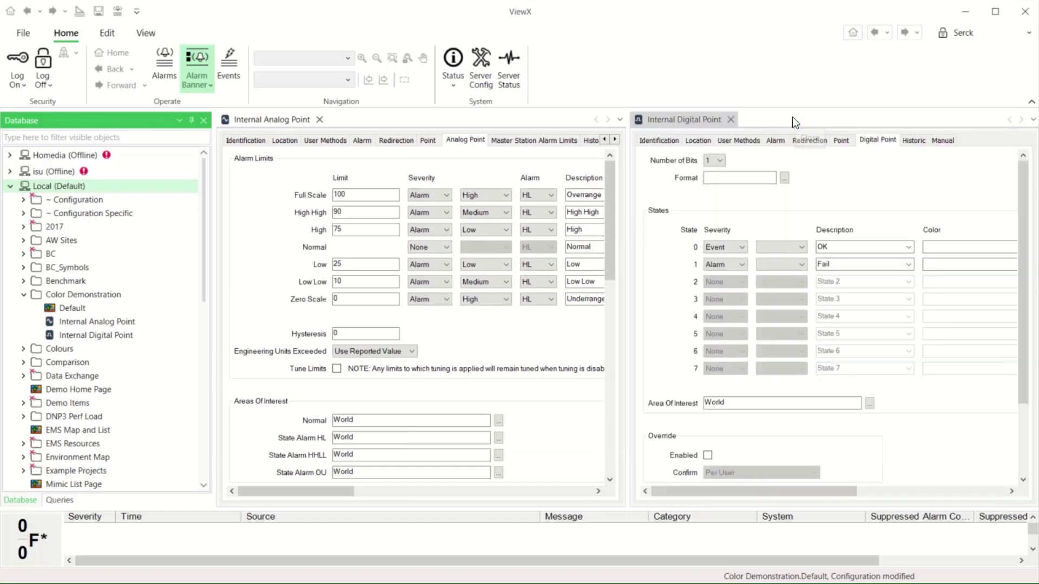
right_click(70, 311)
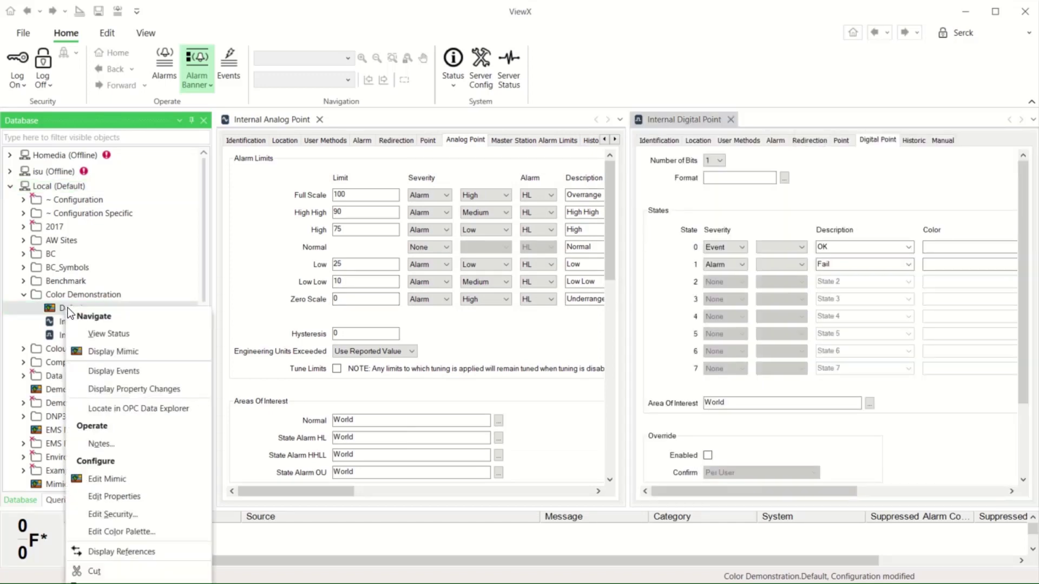
left_click(92, 353)
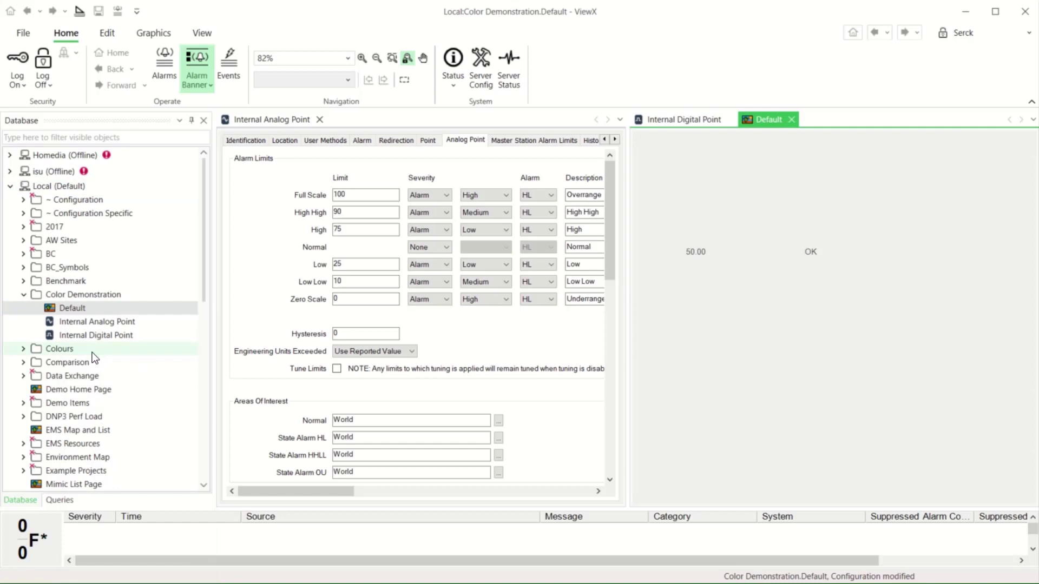
right_click(86, 295)
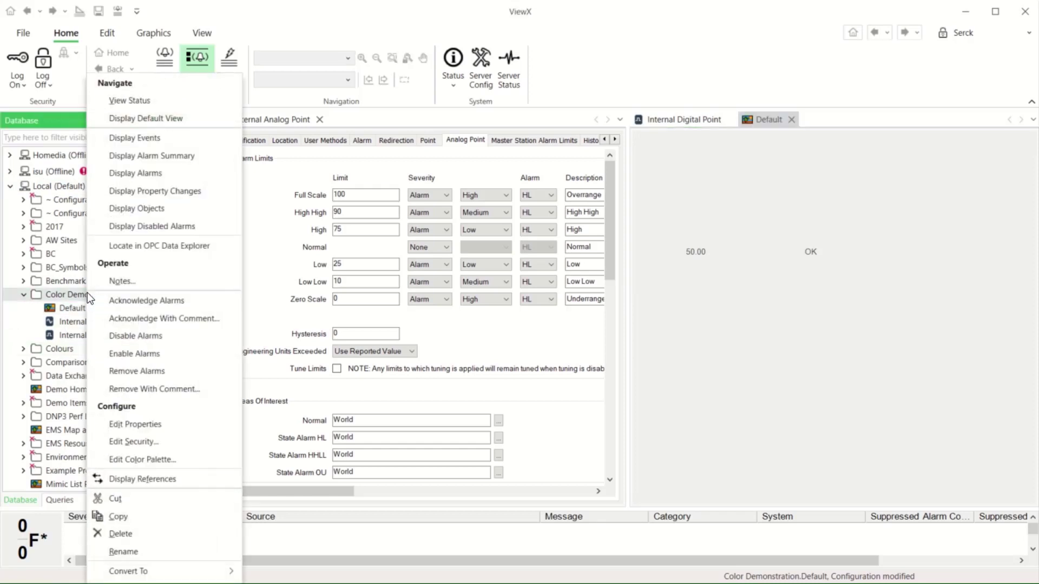
left_click(159, 210)
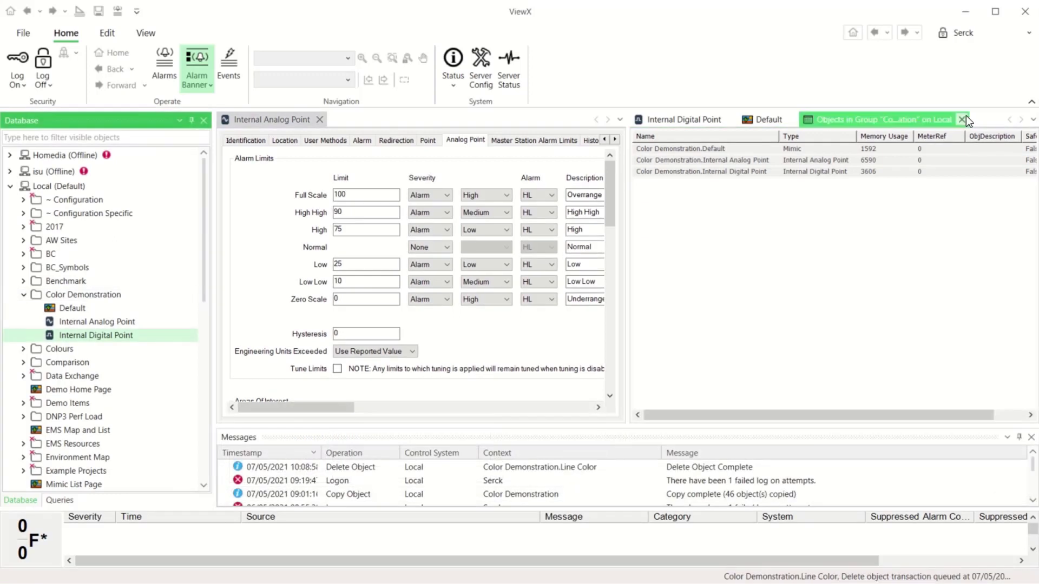
- Close the objects list, the Default mimic and the Internal Digital Point properties
left_click(962, 119)
left_click(791, 120)
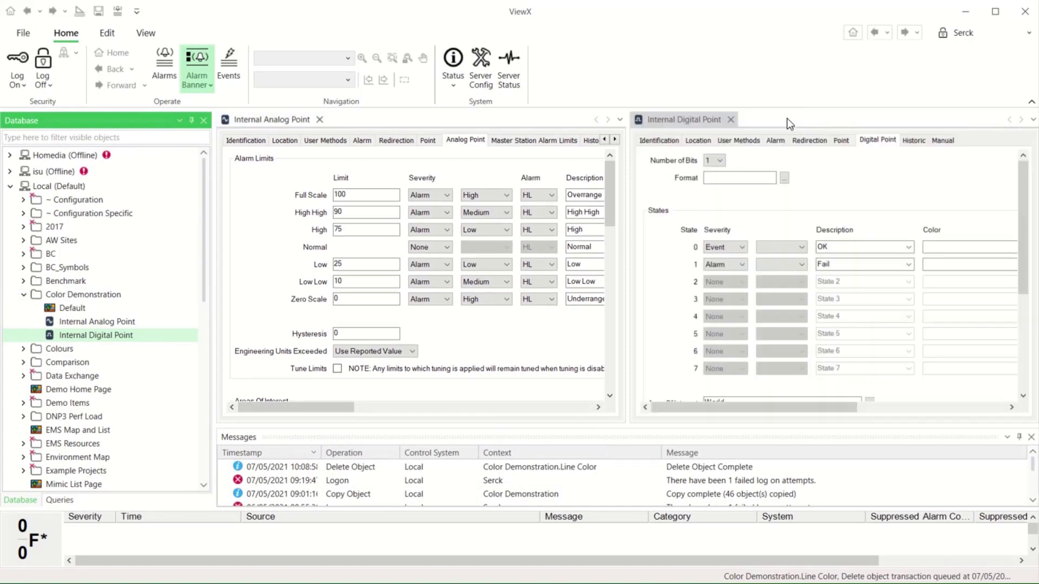
left_click(733, 119)
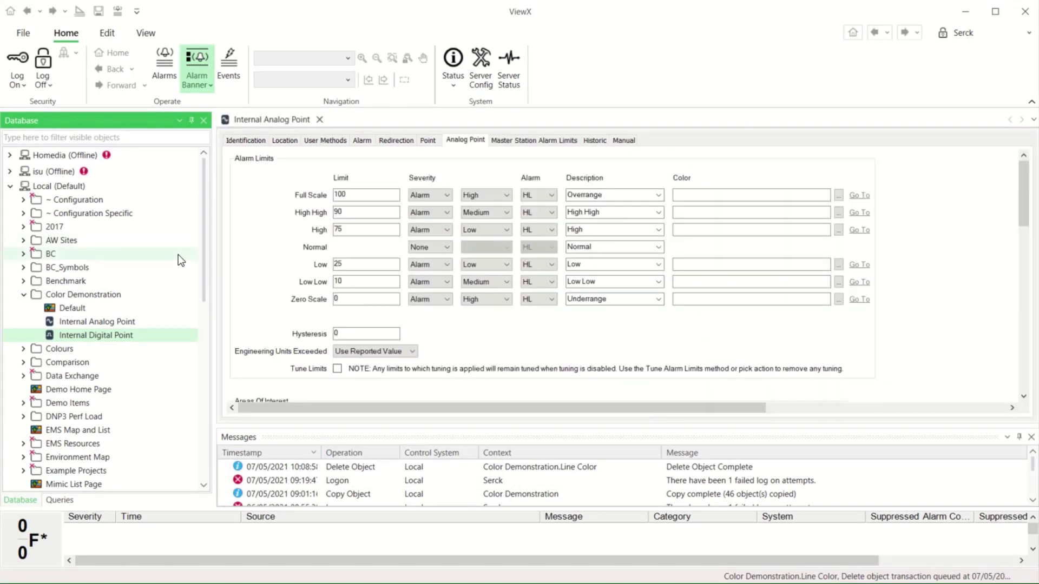
right_click(69, 297)
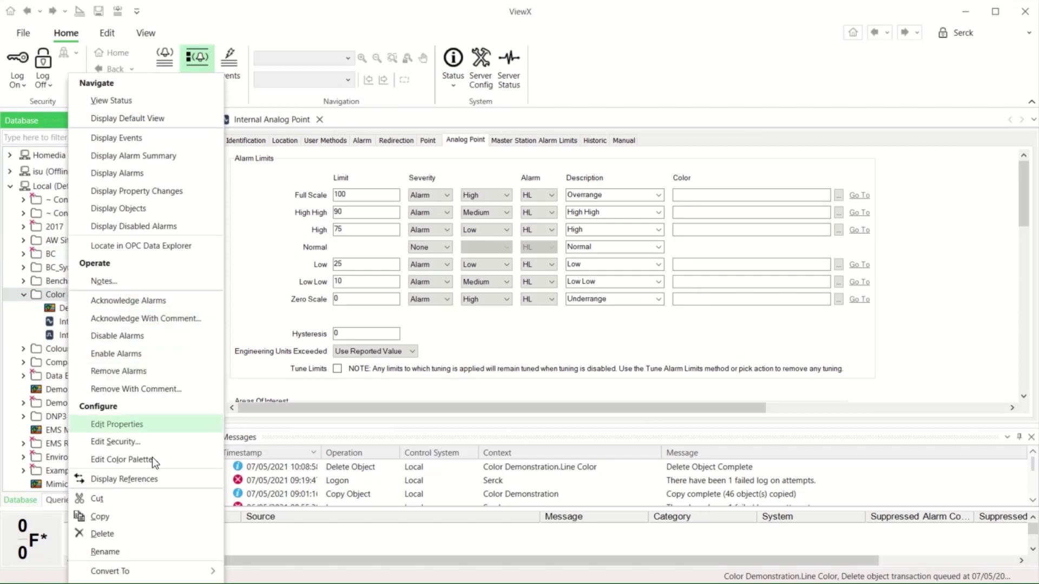
- Create a Custom Color named 'Line Color' in Color Demonstration and open its properties
mouse_move(135, 580)
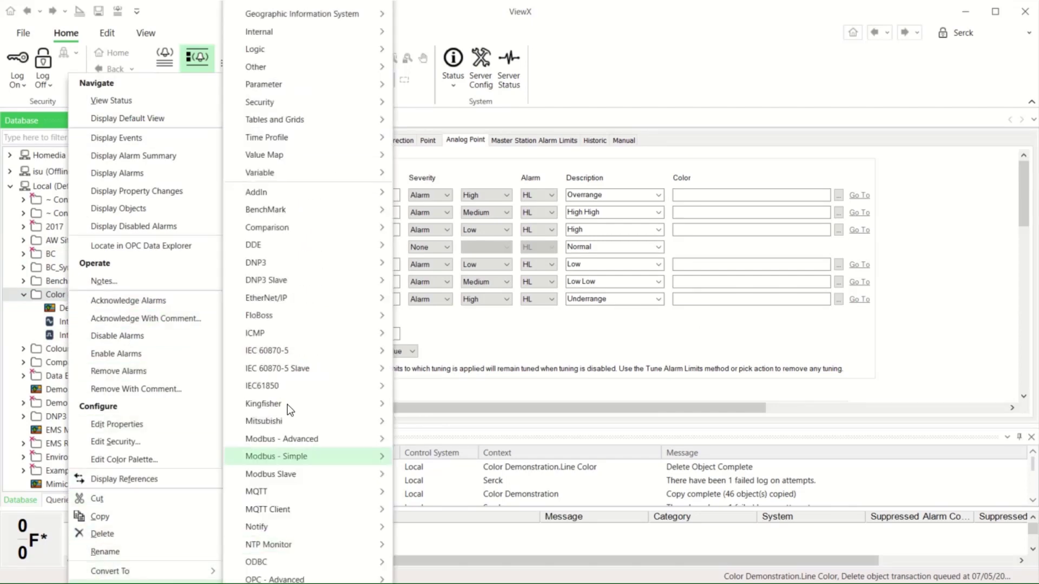
mouse_move(379, 66)
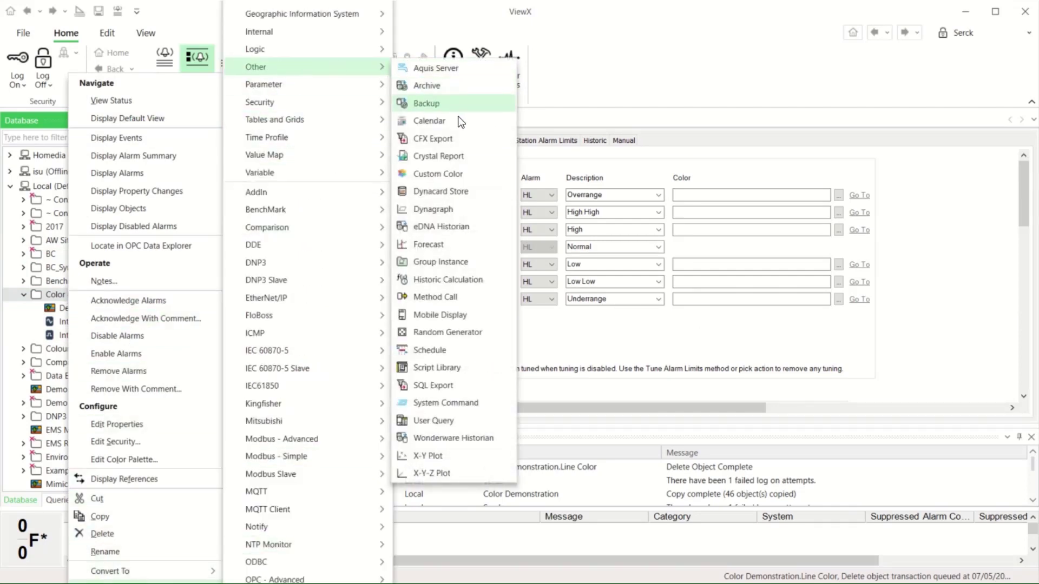
left_click(454, 173)
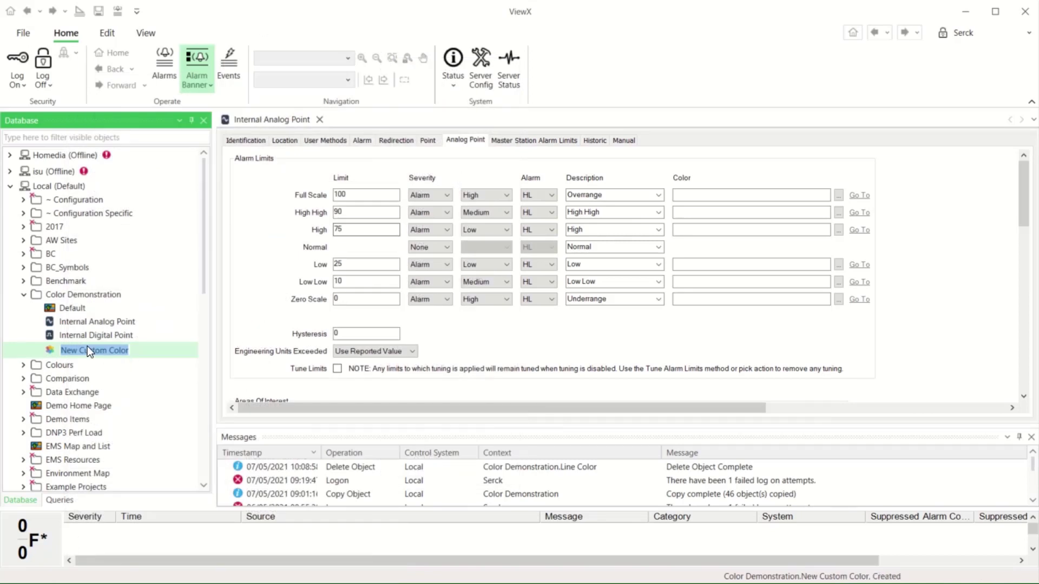
type("Li")
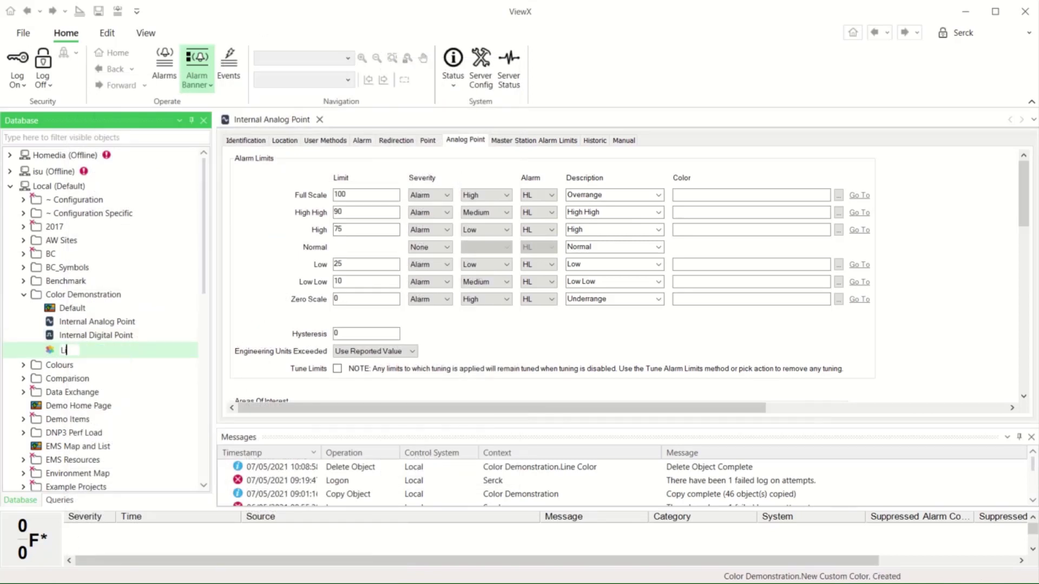
type("ne Color")
key("Return")
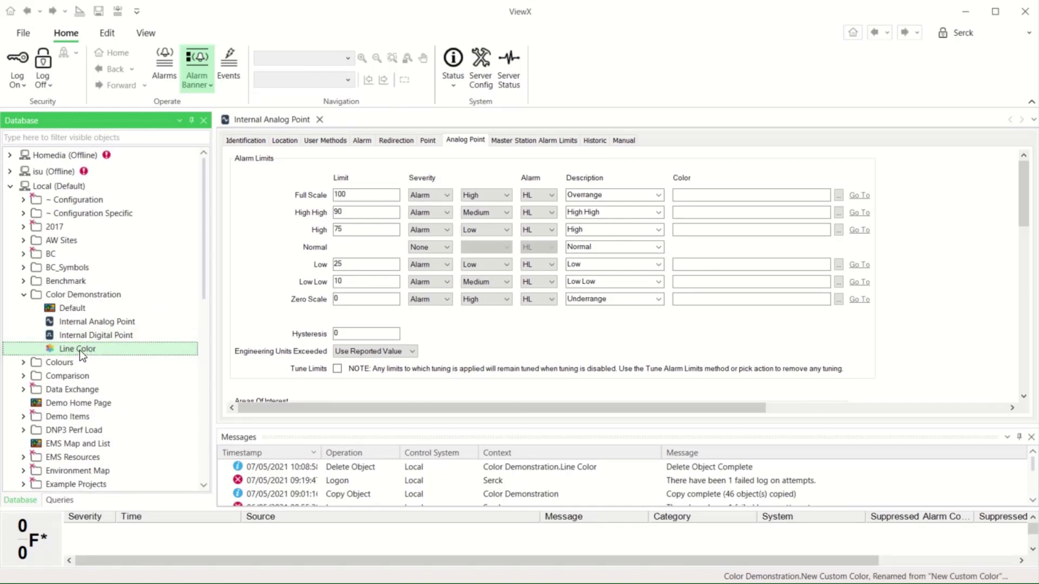
double_click(80, 350)
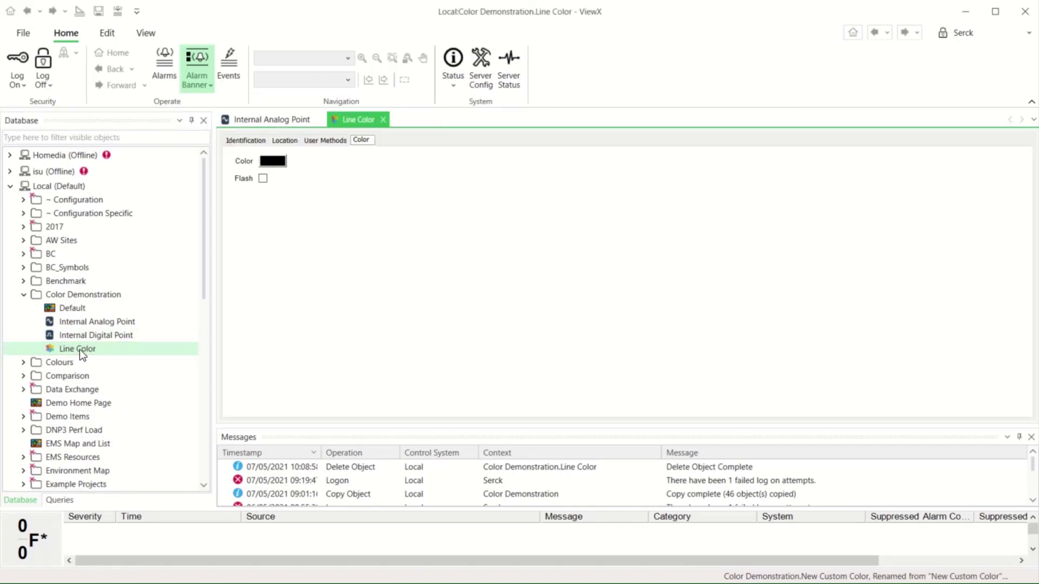
- Set Line Color's colour to grey, then close and save the document
left_click(276, 163)
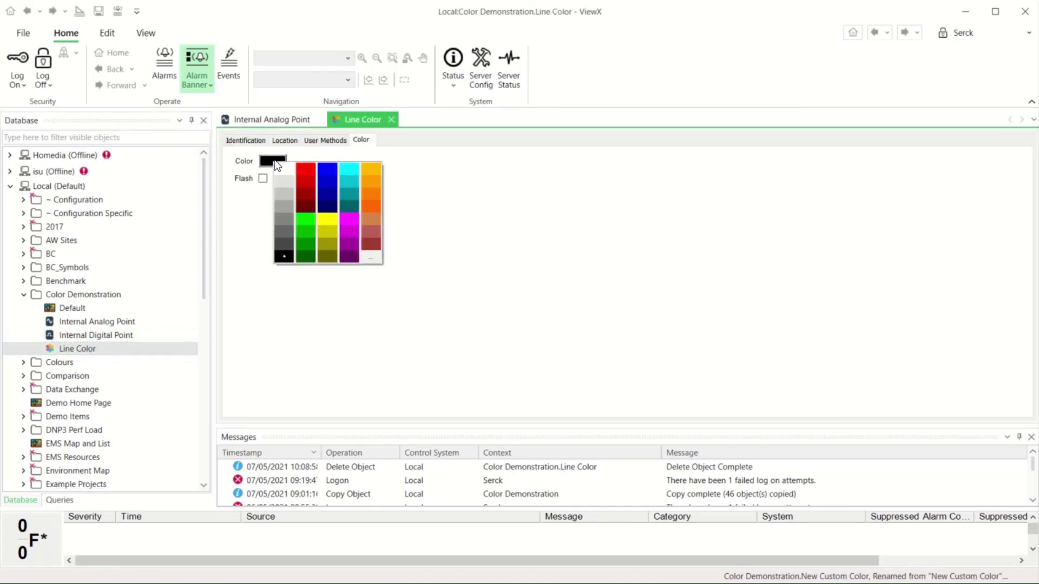
left_click(285, 219)
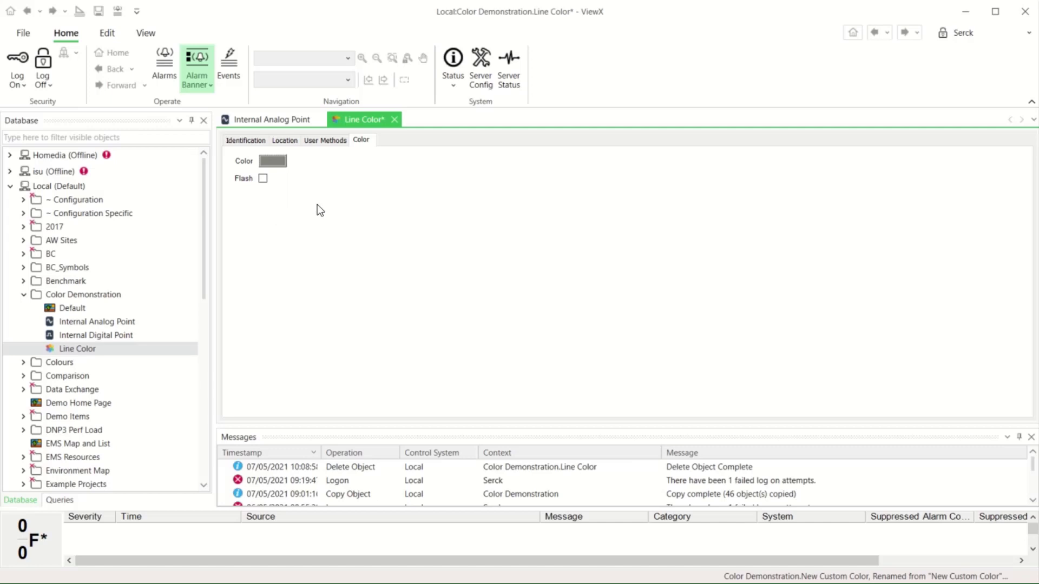
left_click(394, 120)
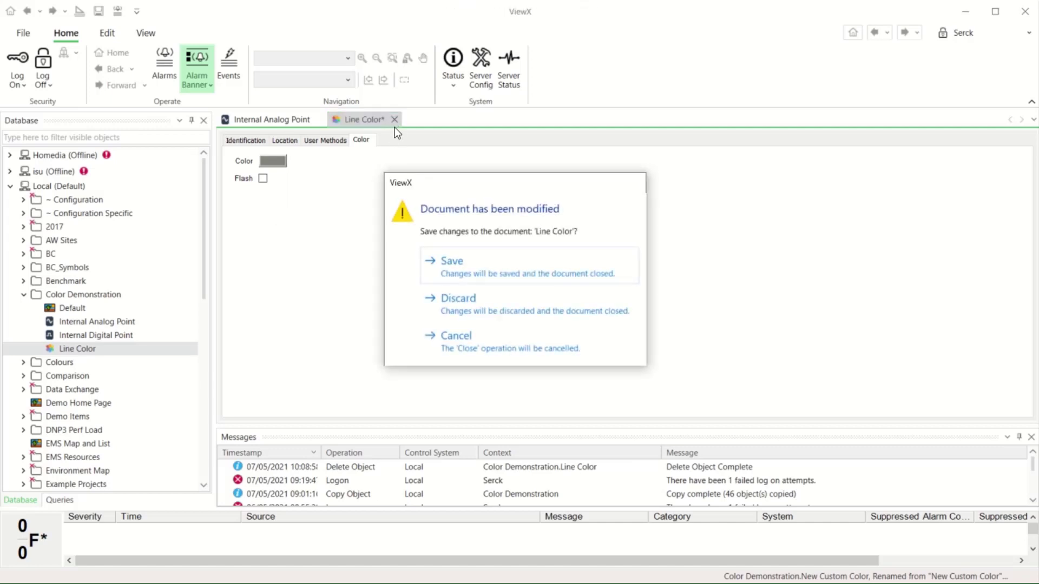
left_click(443, 264)
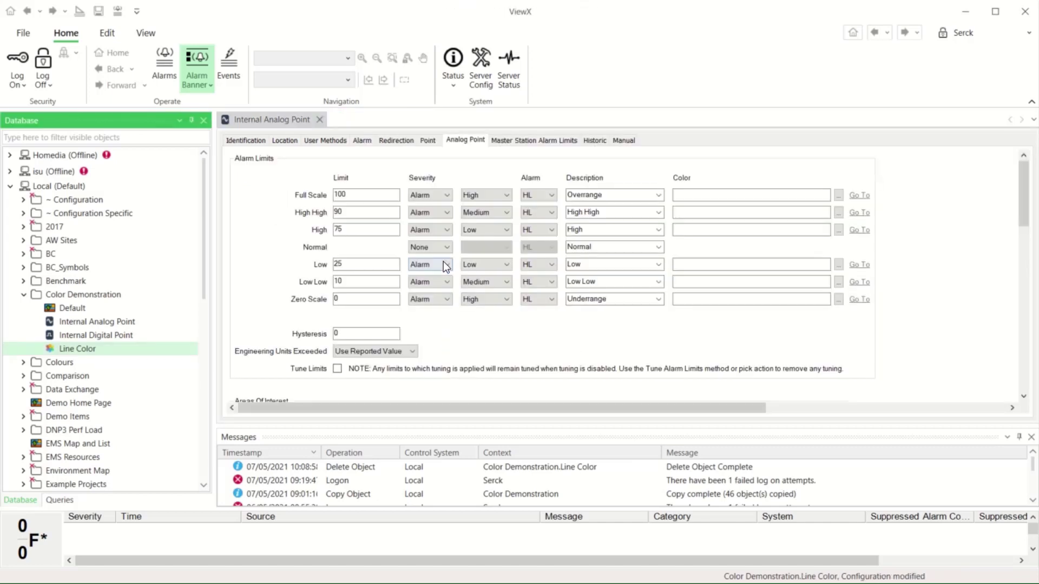
- Draw a diagonal line on the Default mimic below 50.00 and OK, and open its Polyline Properties
double_click(76, 309)
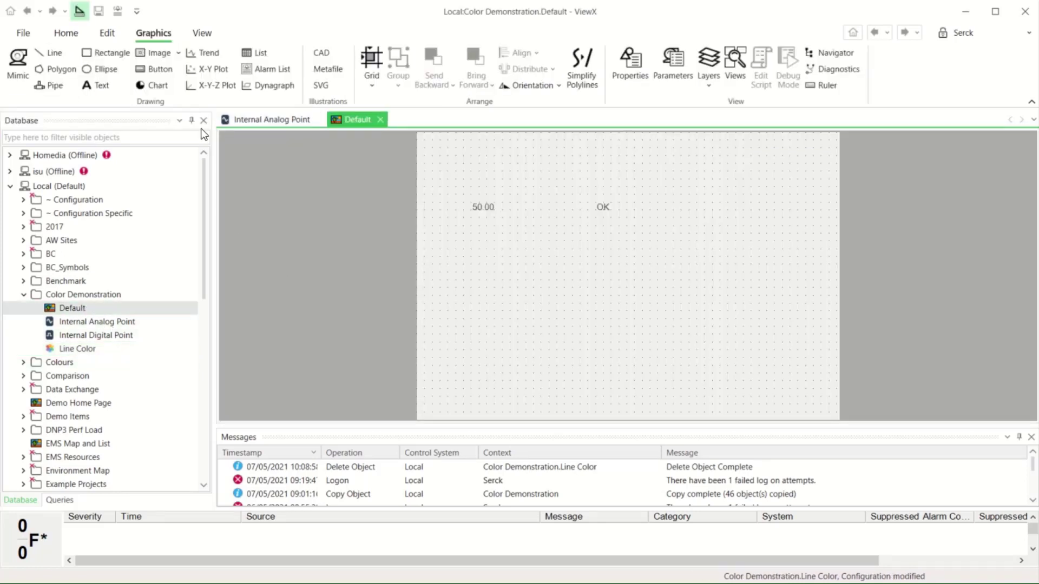
left_click(53, 57)
left_click_drag(464, 249, 737, 327)
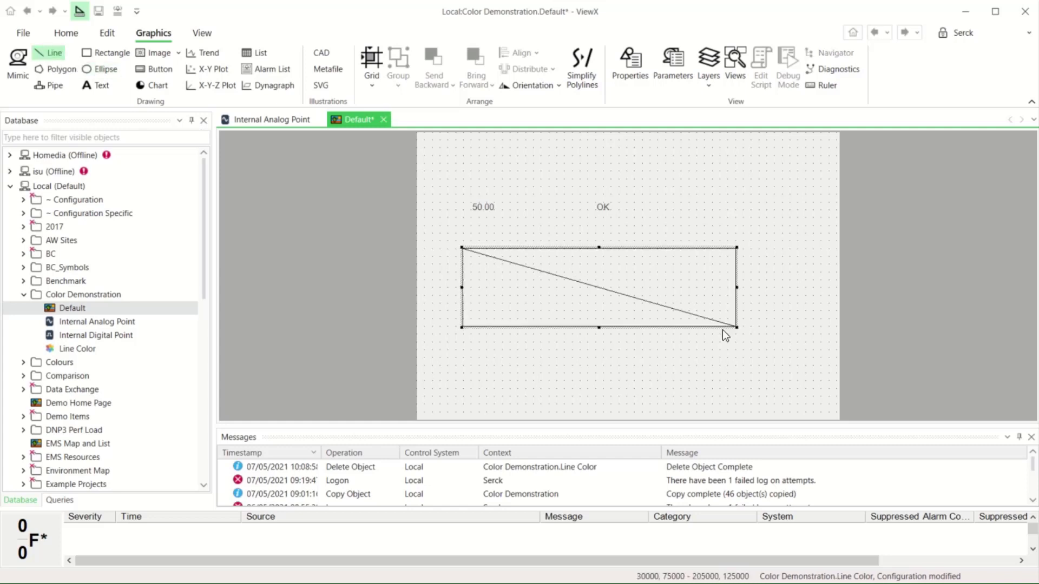
right_click(631, 297)
left_click(699, 546)
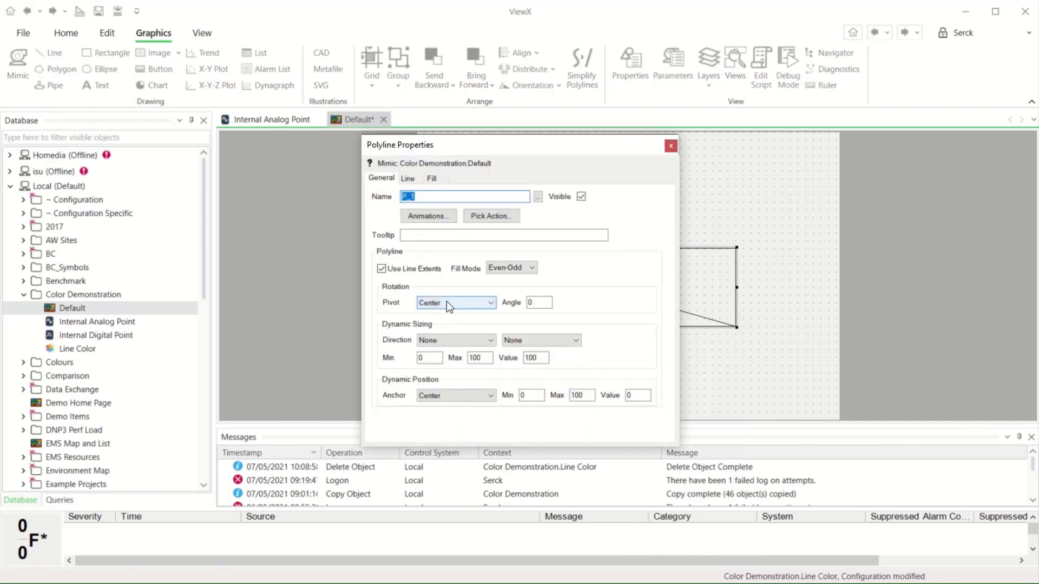
- Increase the line's width on the Line tab and close the properties
left_click(408, 178)
left_click(435, 301)
left_click(671, 146)
- Apply the grey Line Color custom colour as the line's colour
left_click_drag(77, 348, 560, 287)
mouse_move(672, 364)
left_click(729, 394)
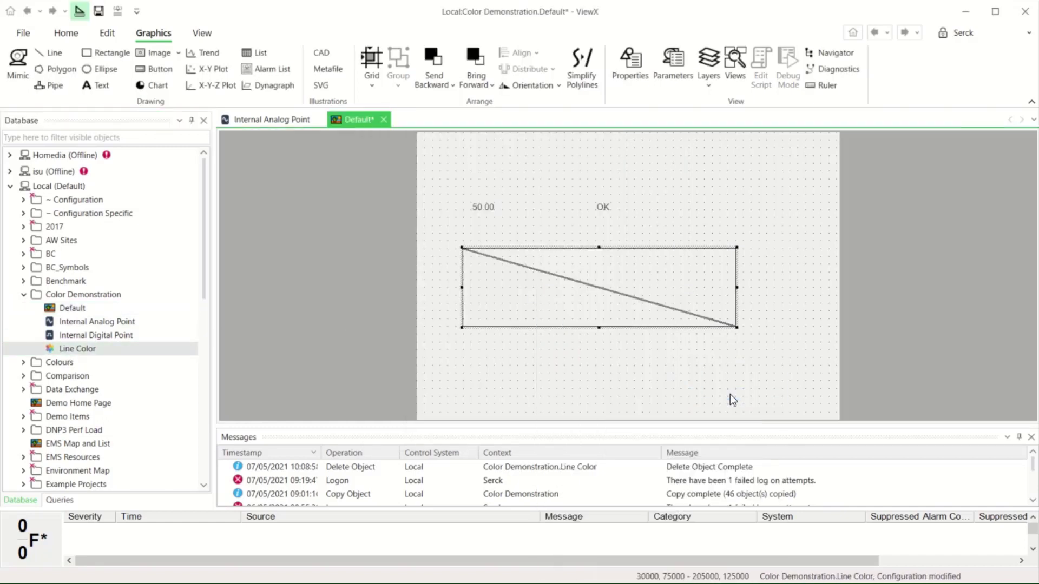
left_click(23, 362)
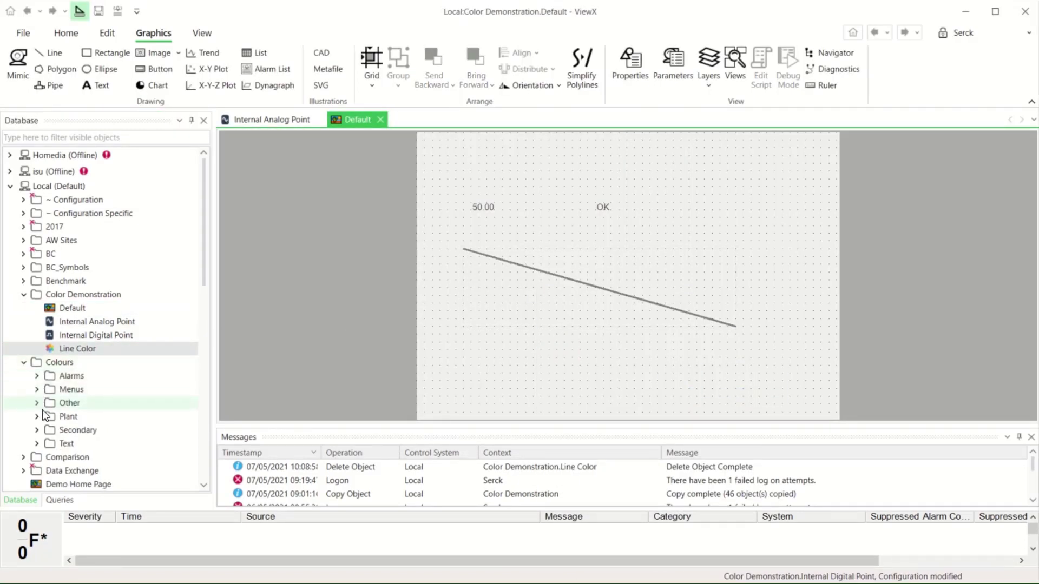
- Browse the Menus, Other and Plant colour folders in the database tree
left_click(37, 389)
scroll(39, 388, "down", 2)
scroll(38, 381, "down", 1)
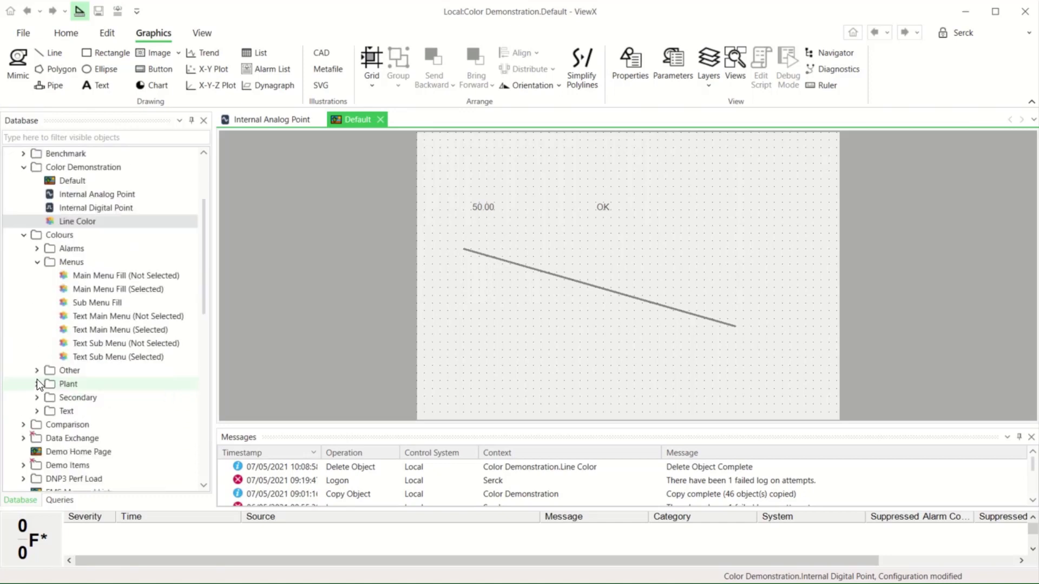
left_click(37, 371)
scroll(38, 374, "down", 1)
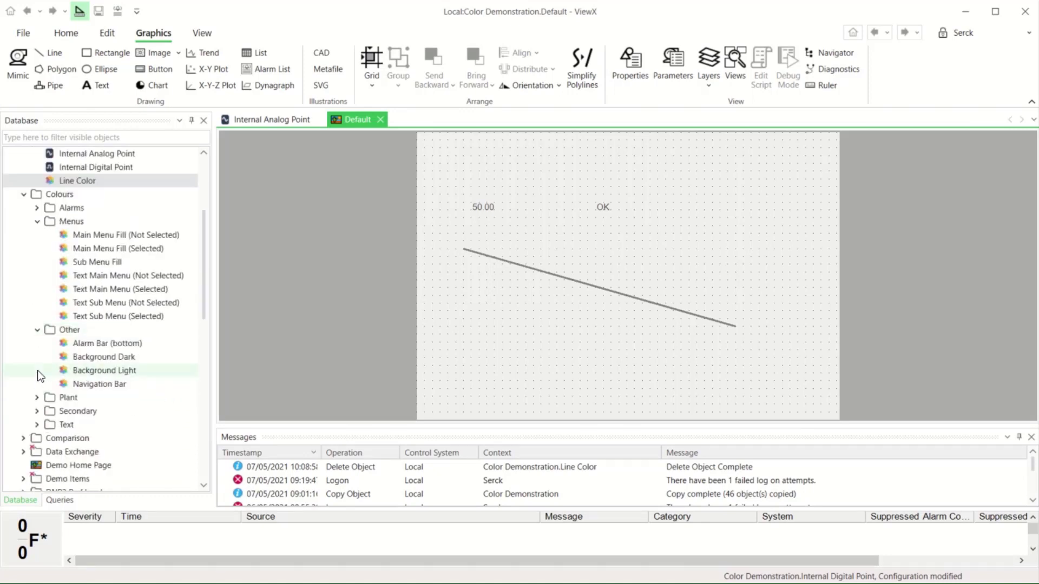
scroll(38, 374, "down", 1)
left_click(37, 357)
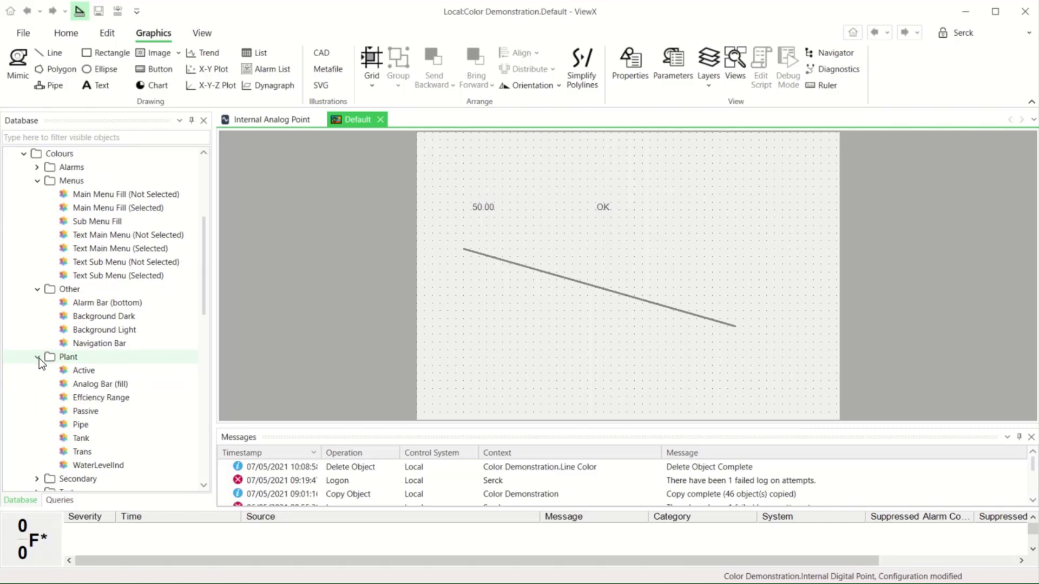
scroll(39, 356, "up", 5)
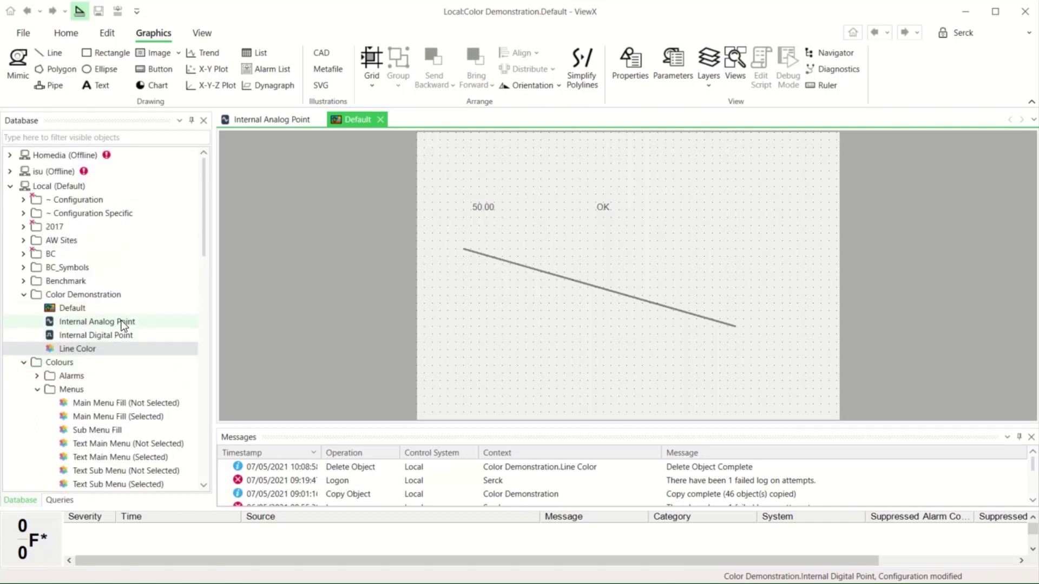
- Set the Internal Digital Point's State 0 colour to Colours > Secondary > Mid Green and save
double_click(125, 334)
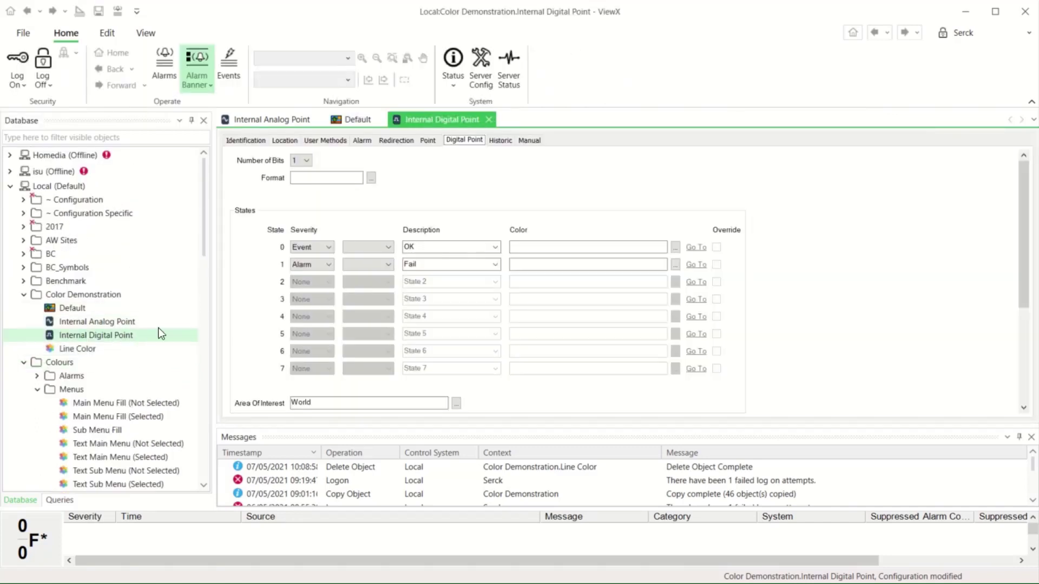
left_click(675, 247)
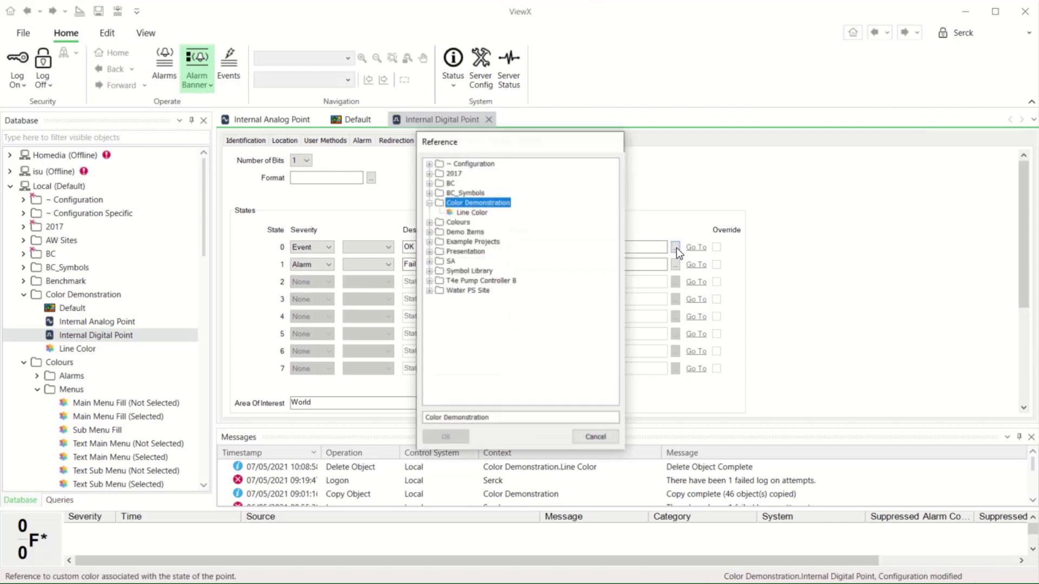
left_click(429, 222)
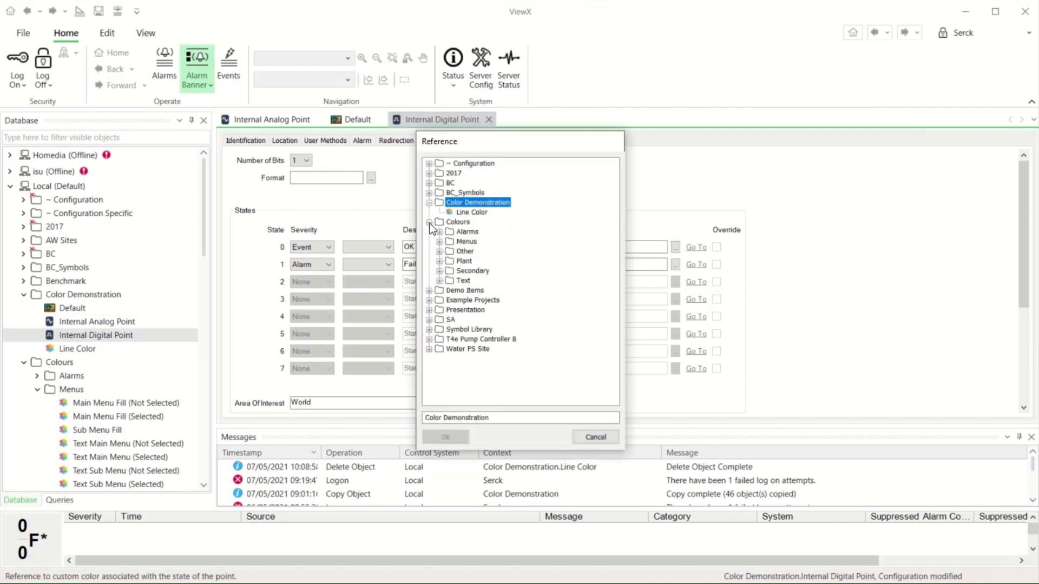
left_click(439, 271)
left_click(476, 300)
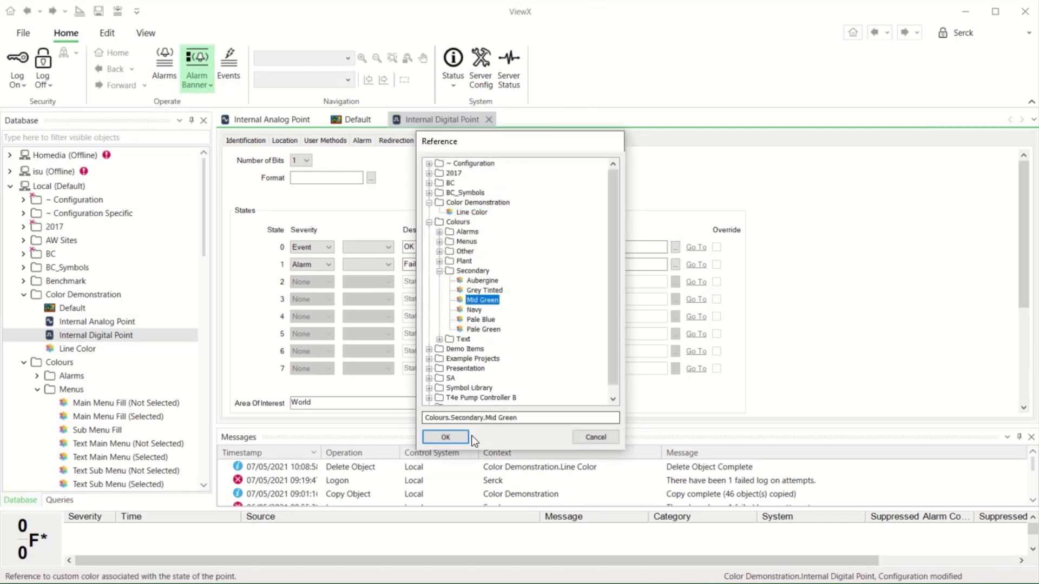
left_click(449, 433)
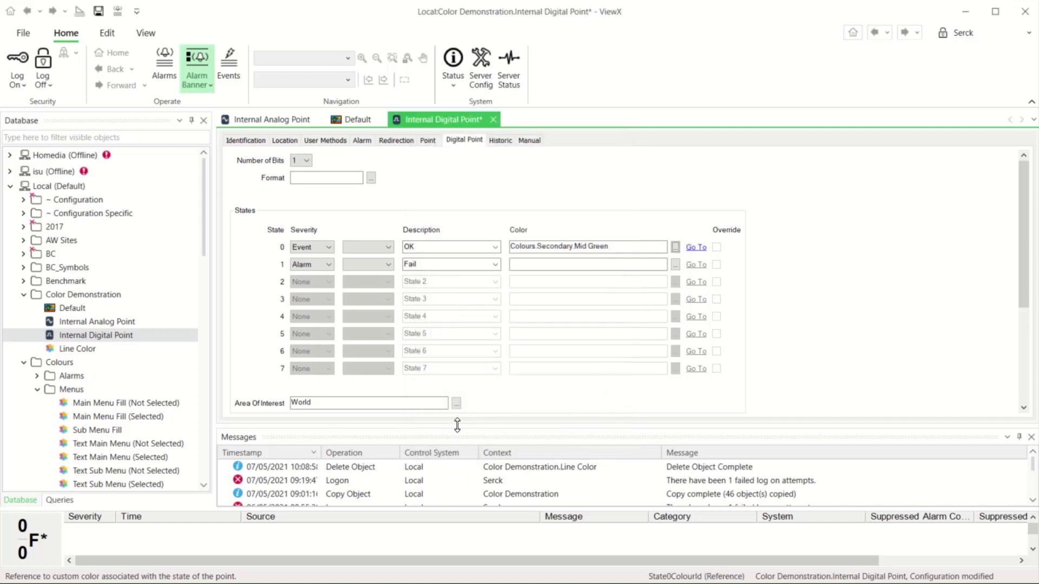
key("ctrl+s")
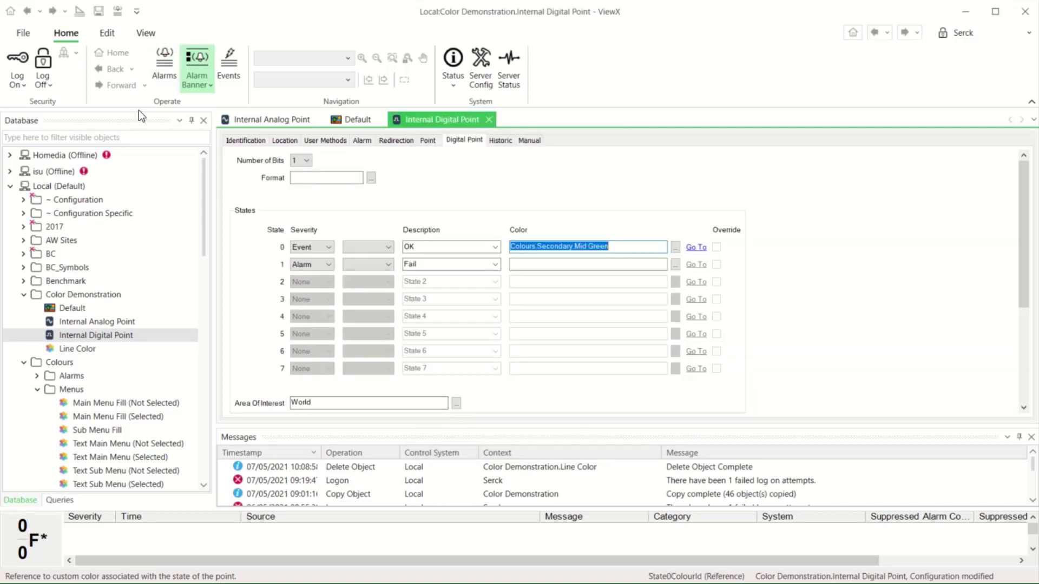
left_click(350, 117)
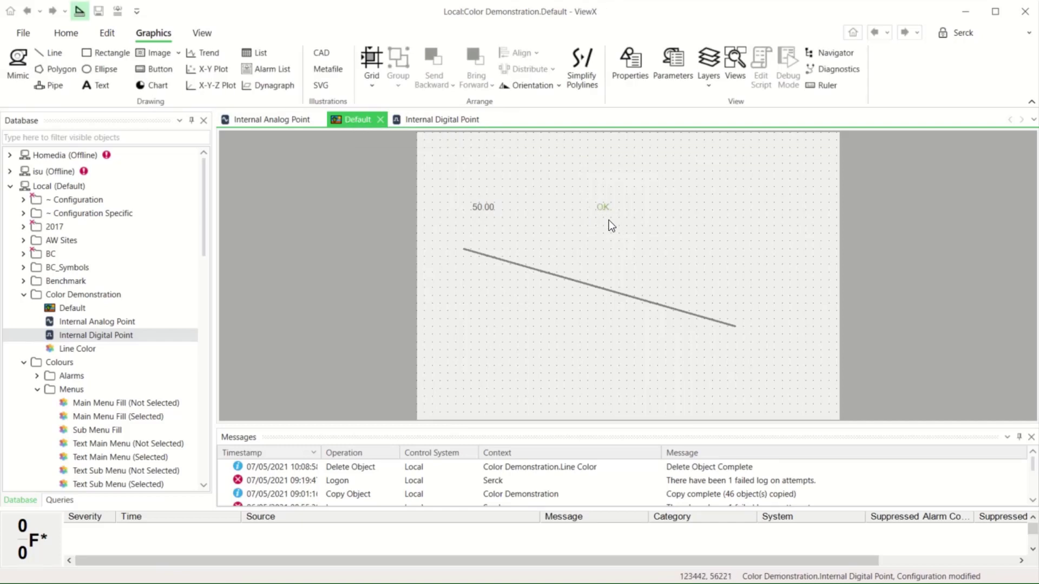
- List all objects in the Color Demonstration group and close all open documents
left_click(121, 295)
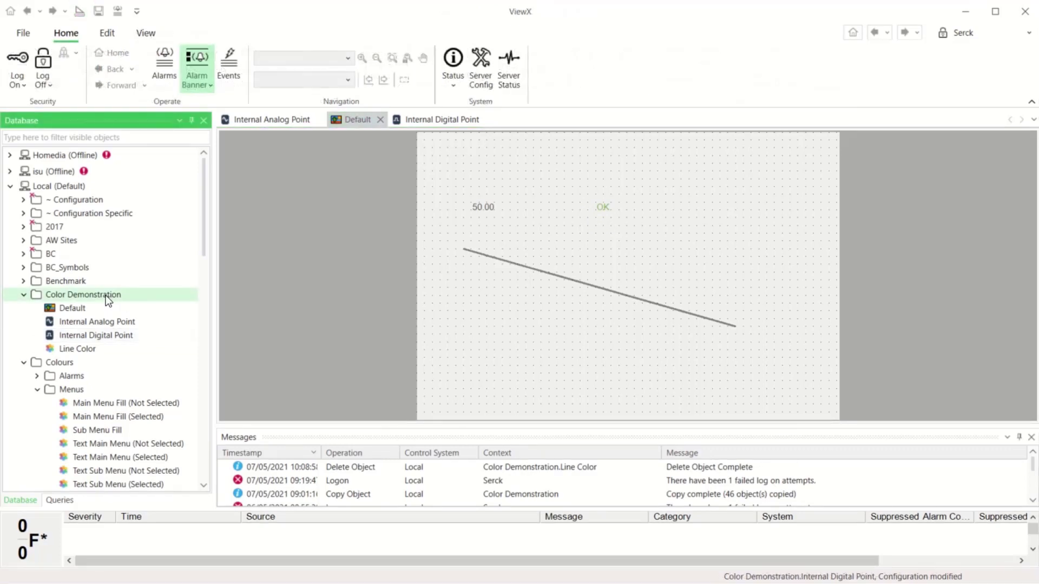
right_click(106, 294)
left_click(166, 210)
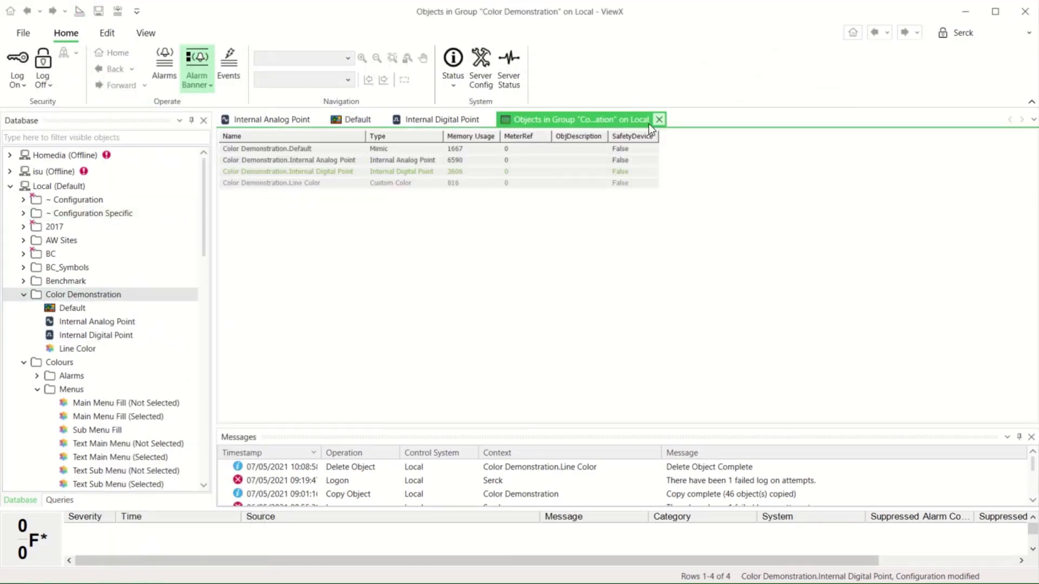
right_click(587, 119)
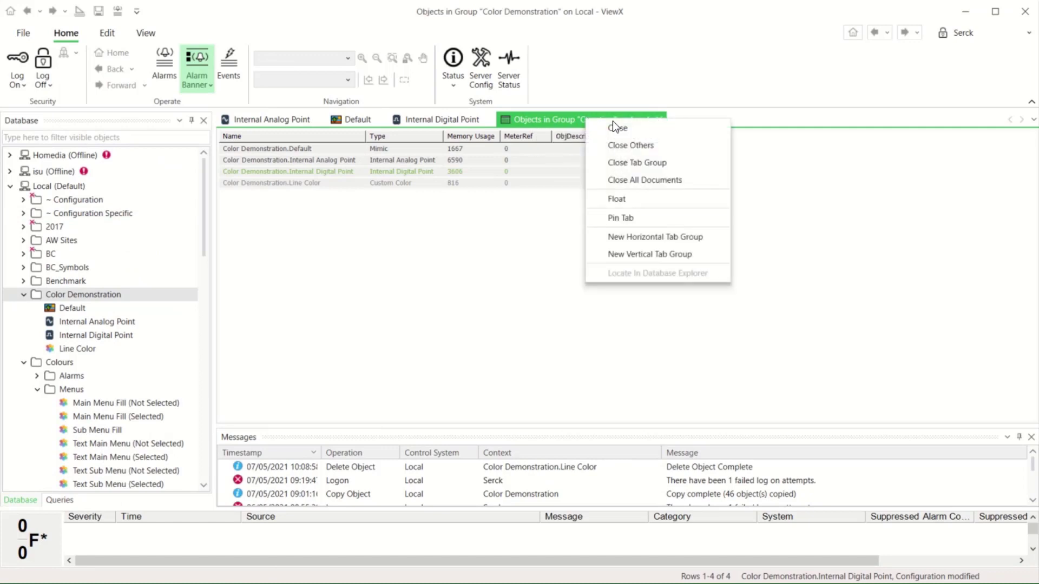
left_click(639, 180)
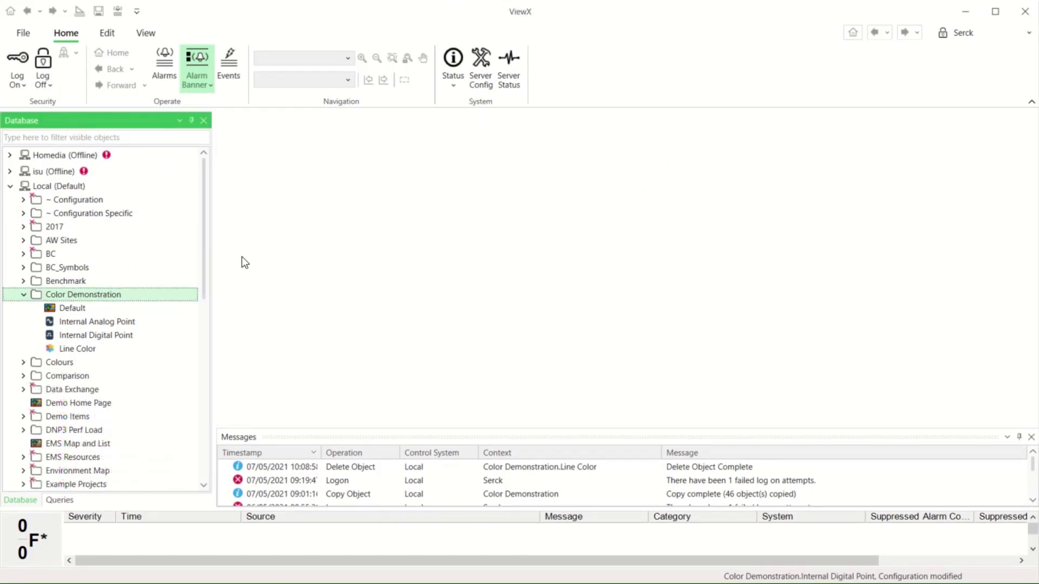
- Reopen the Internal Analog Point properties and the Default mimic
left_click(85, 325)
double_click(85, 326)
double_click(67, 310)
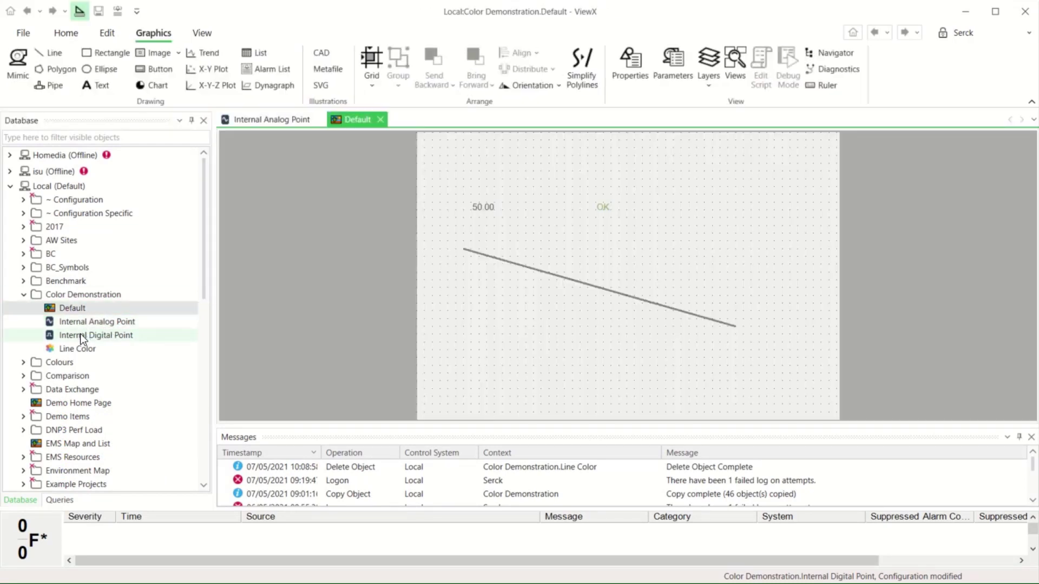
right_click(77, 322)
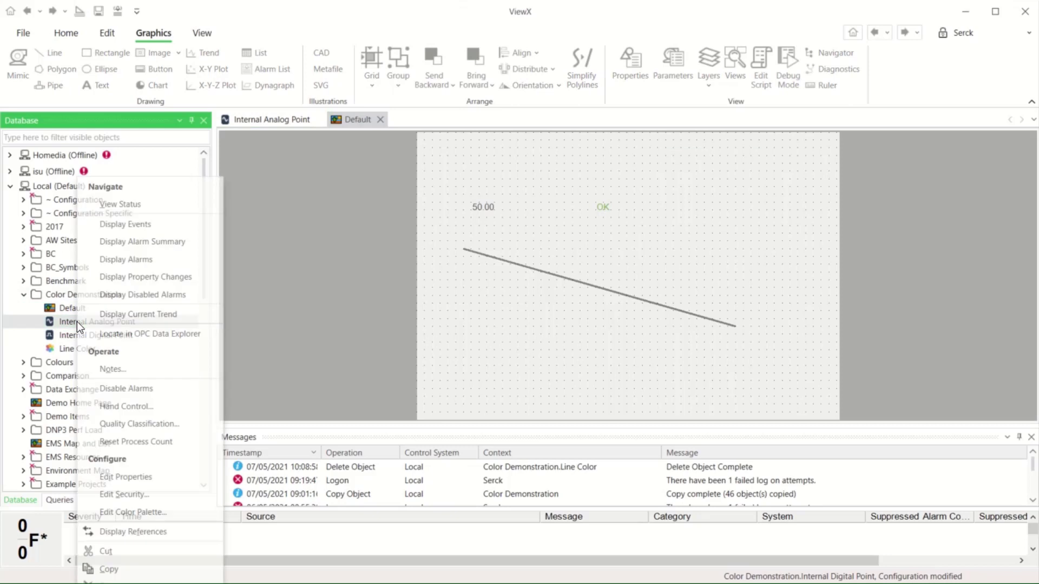
- Hand-control the Internal Analog Point to a new value that raises an alarm
left_click(135, 407)
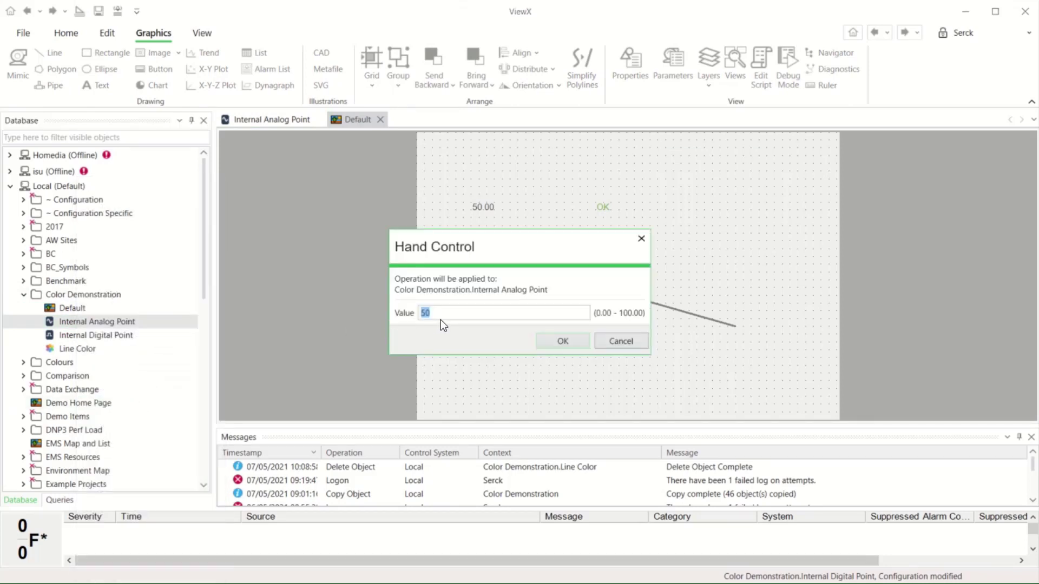
type("60")
left_click(562, 340)
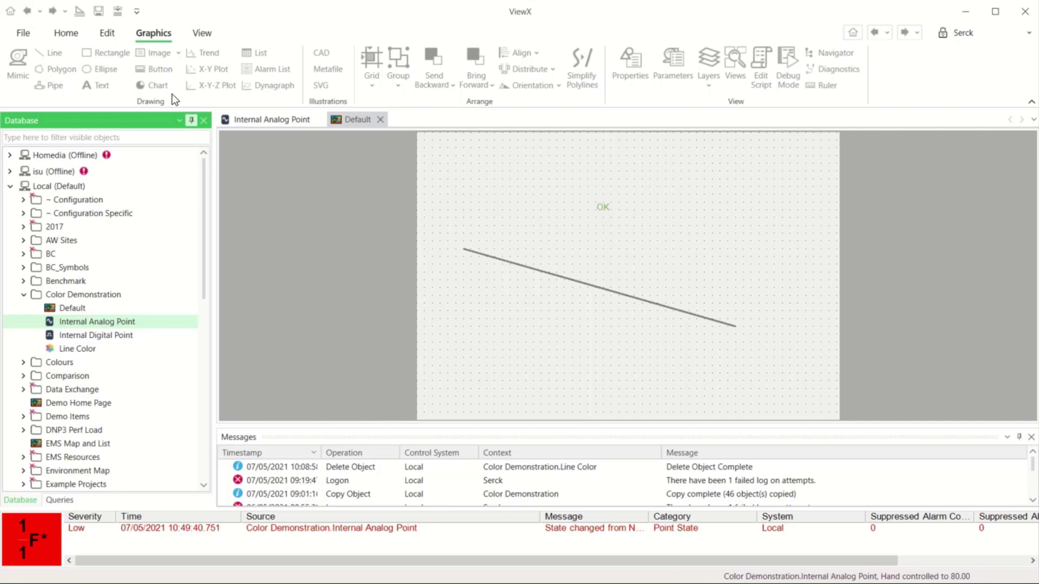
left_click(24, 33)
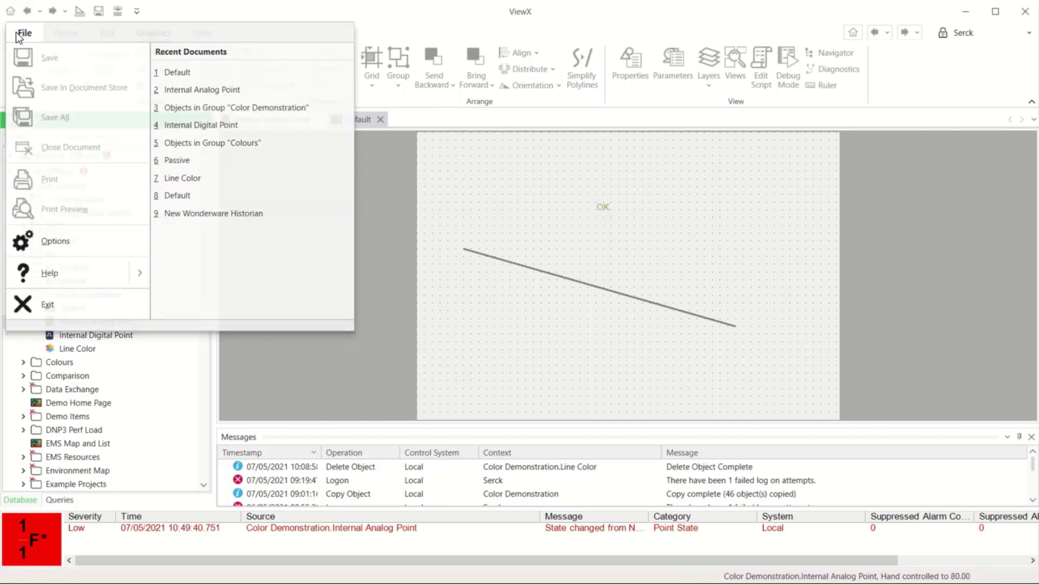
- Review the Medium alarm severity's settings in Server Config and cancel without changes
left_click(20, 33)
left_click(61, 34)
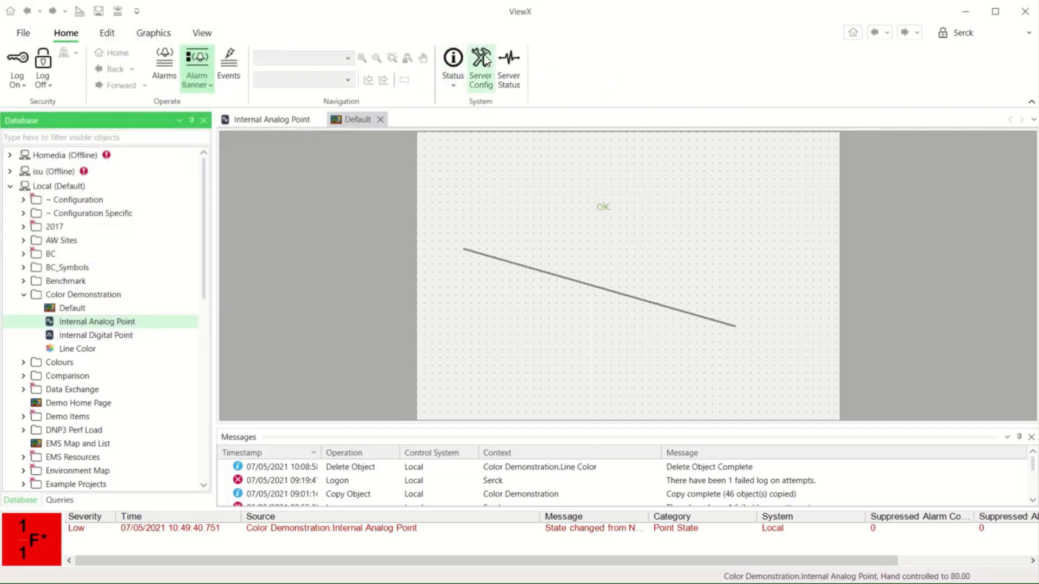
left_click(485, 57)
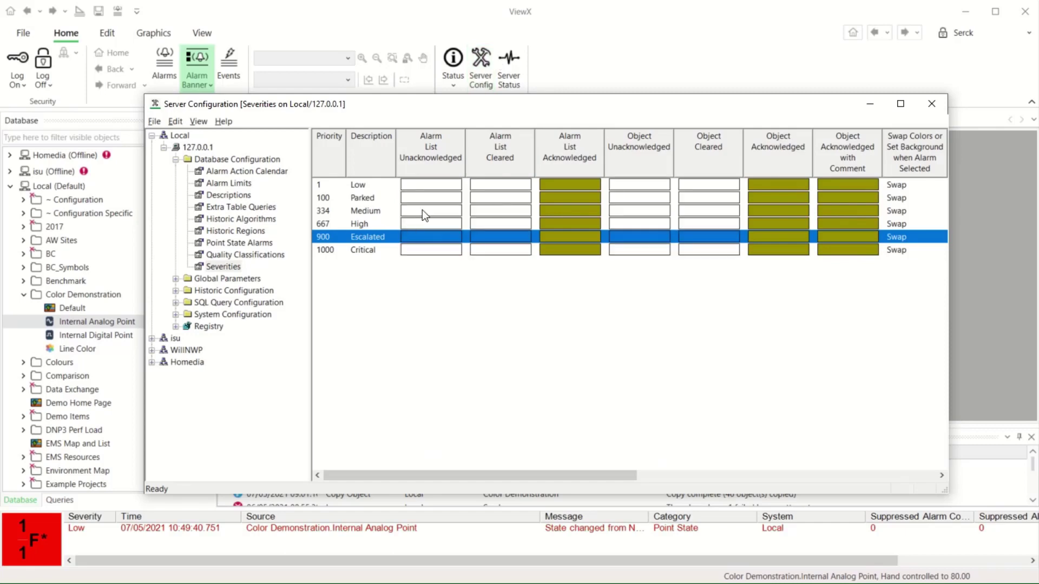
double_click(358, 213)
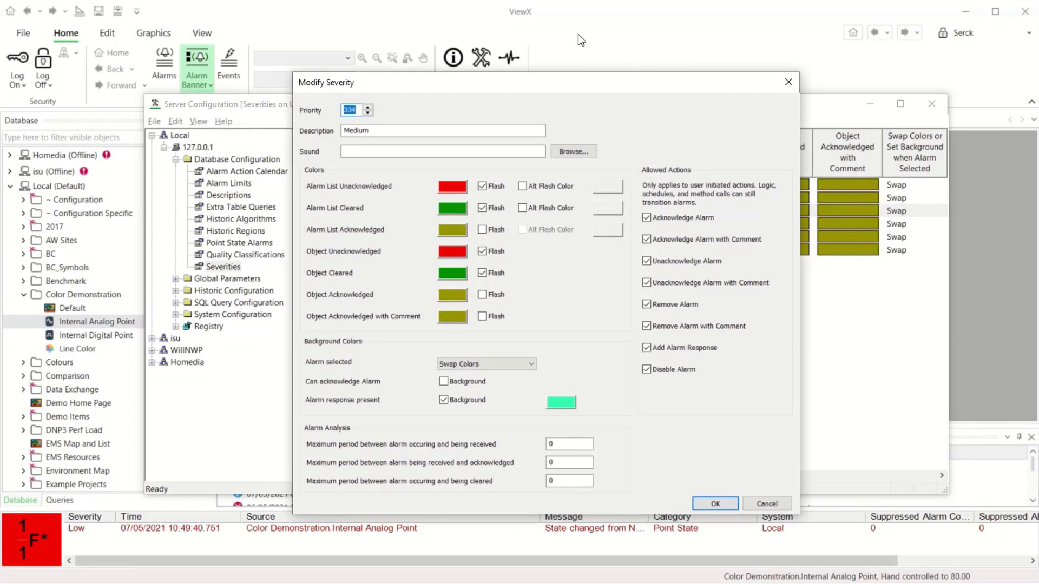
left_click(769, 503)
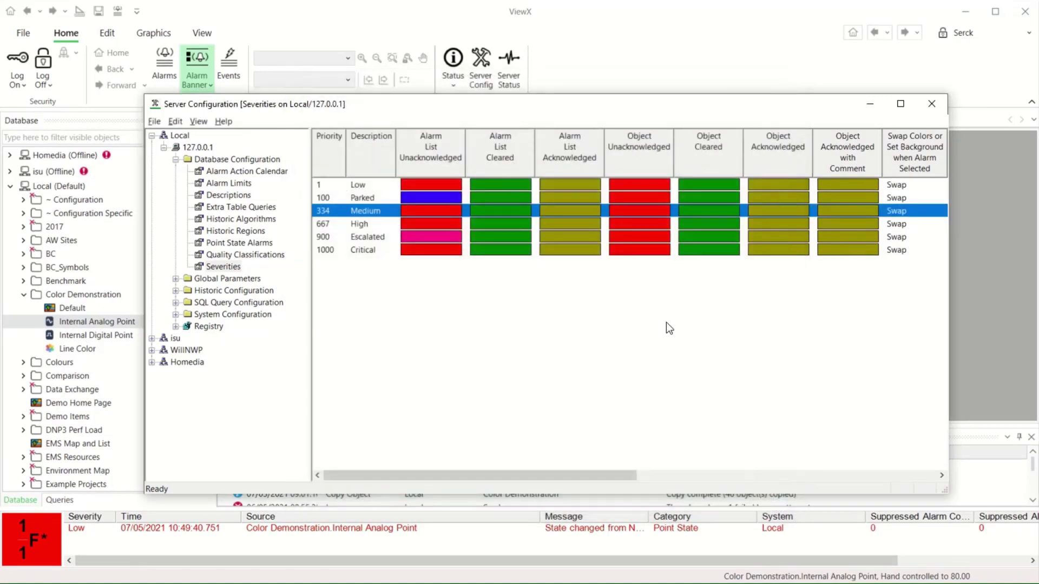
- Close the Default mimic and Internal Analog Point tabs, then reopen the Default mimic
left_click(602, 47)
left_click(380, 120)
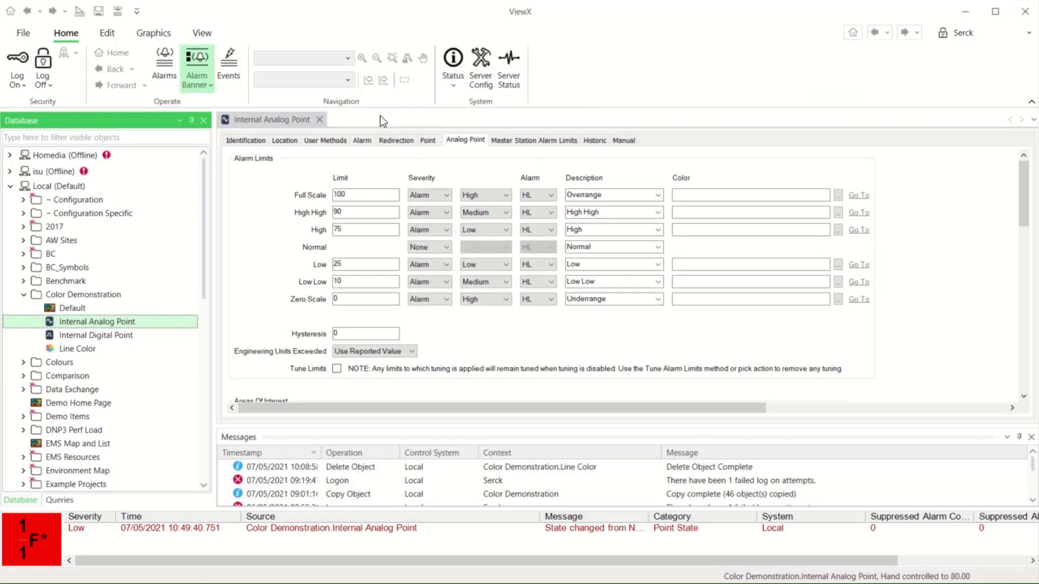
left_click(320, 120)
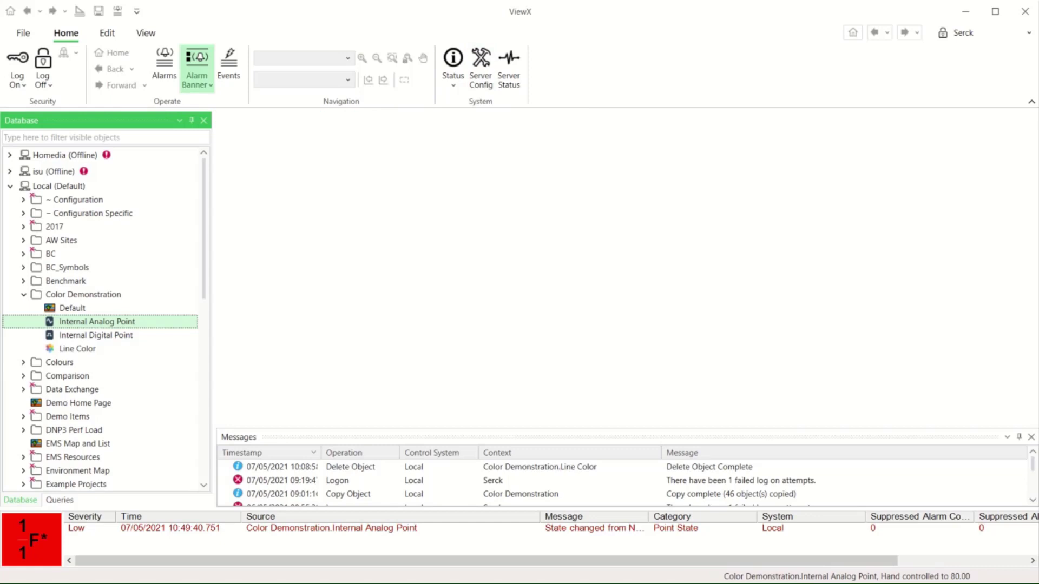
double_click(82, 307)
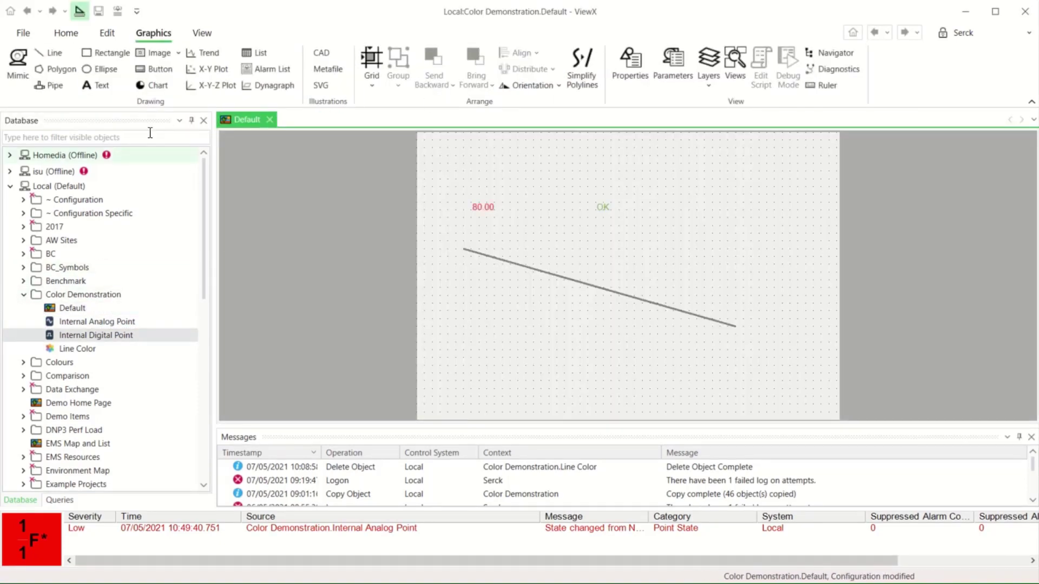
left_click(106, 69)
- Draw a circle on the mimic and start a Fill > FillColour animation flowchart
left_click_drag(448, 342, 488, 382)
right_click(468, 358)
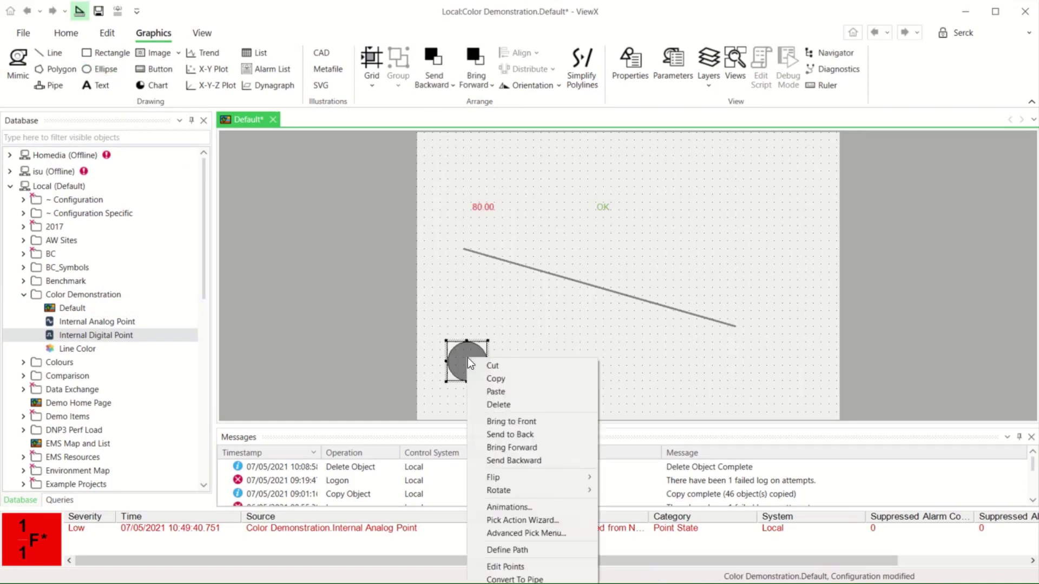
left_click(539, 508)
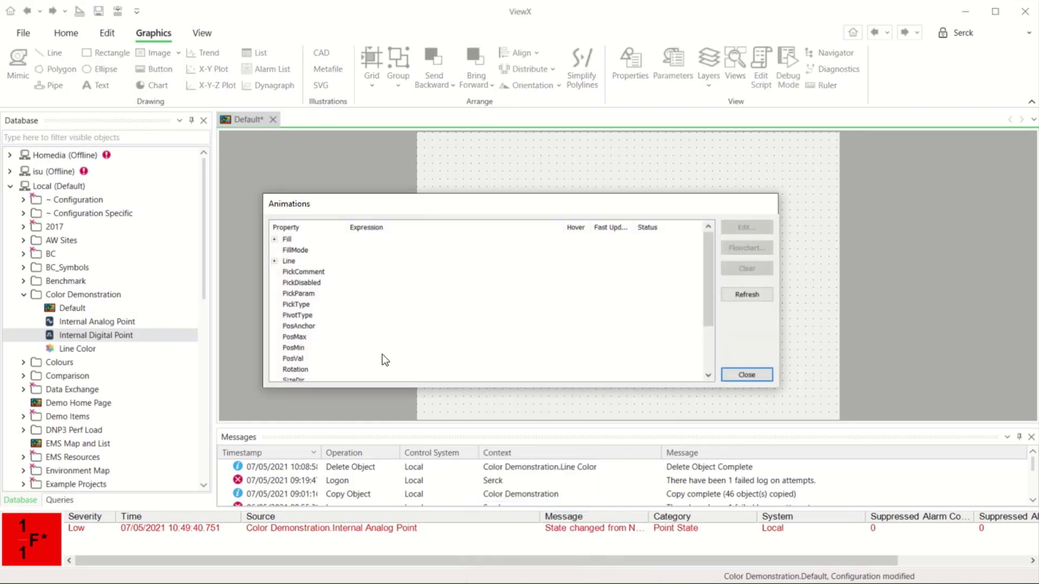
left_click(275, 240)
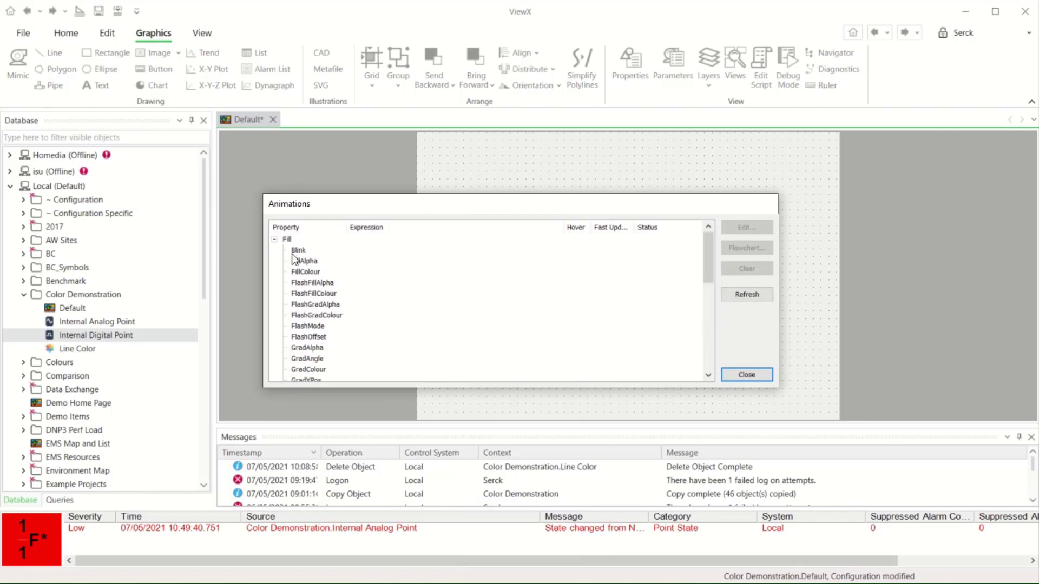
left_click(324, 271)
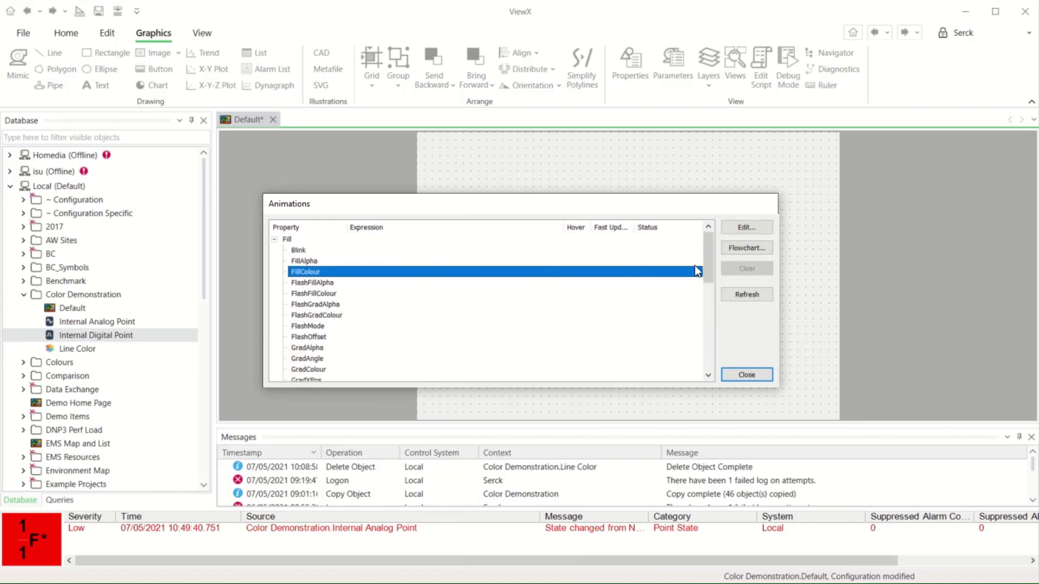
left_click(752, 248)
- Insert a decision whose condition is the Internal Digital Point tag
right_click(356, 130)
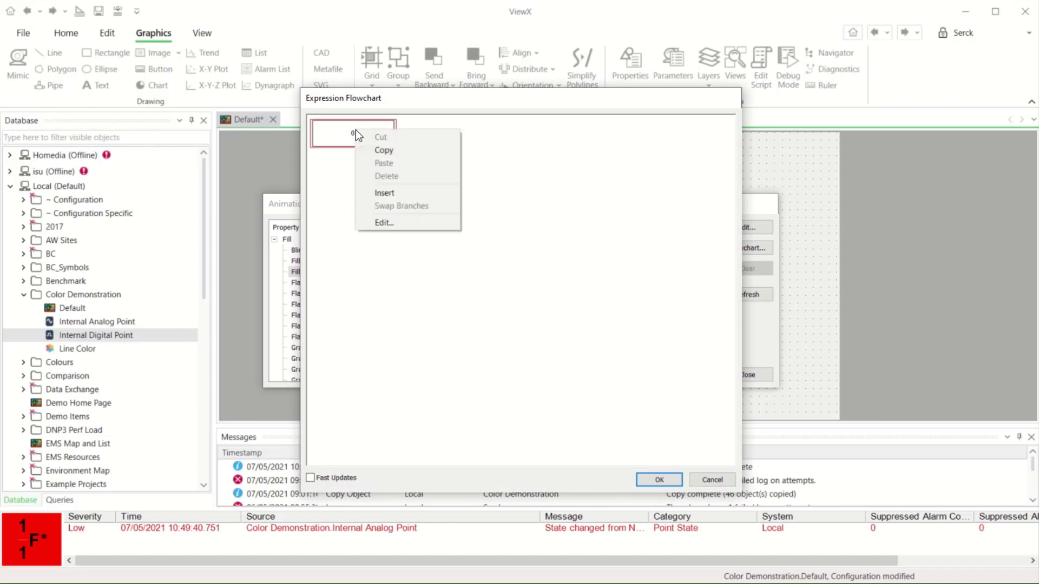
left_click(378, 192)
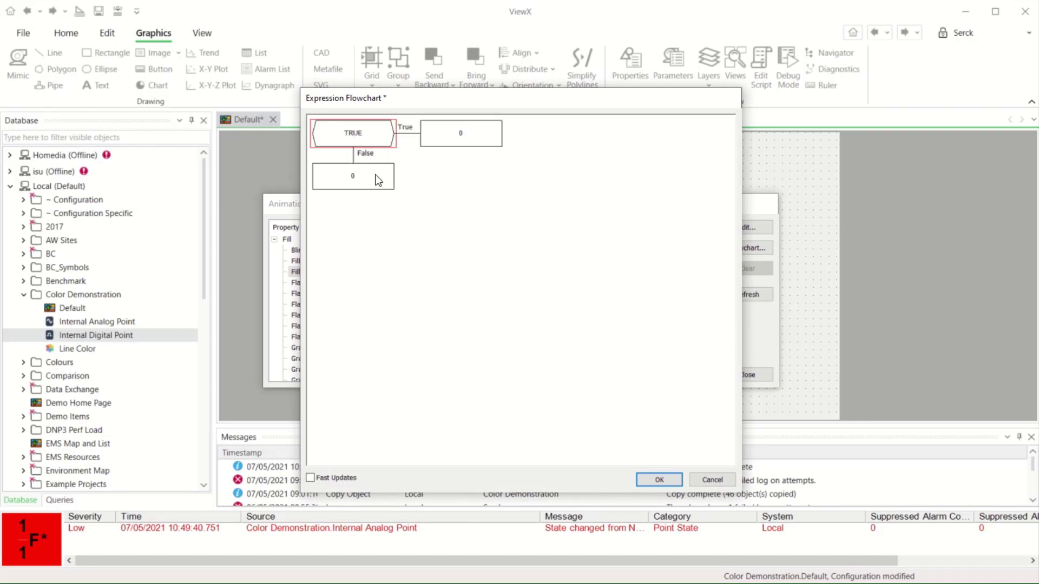
right_click(353, 134)
left_click(393, 228)
left_click(657, 242)
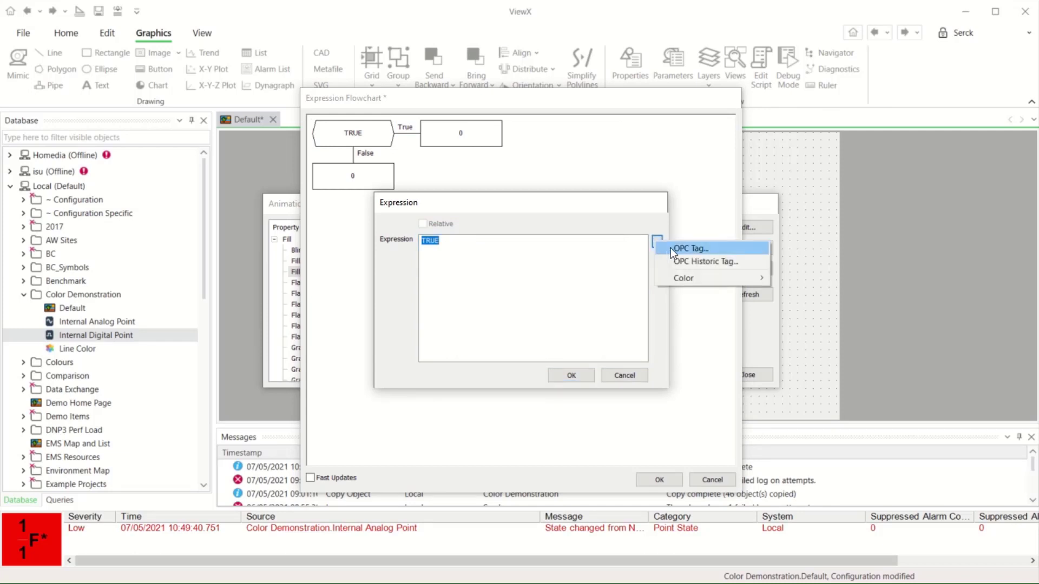
left_click(671, 248)
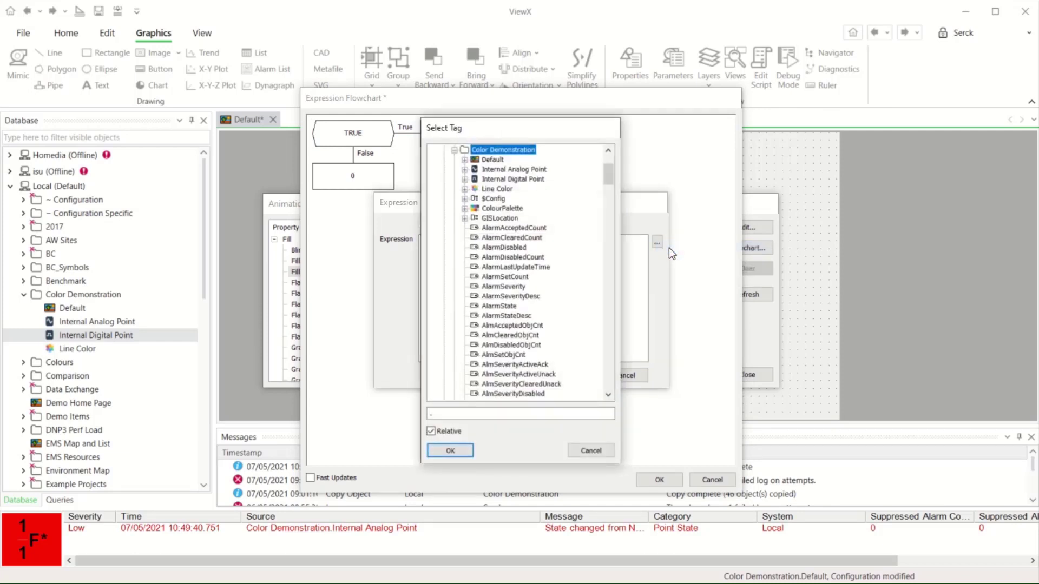
left_click(504, 180)
left_click(452, 450)
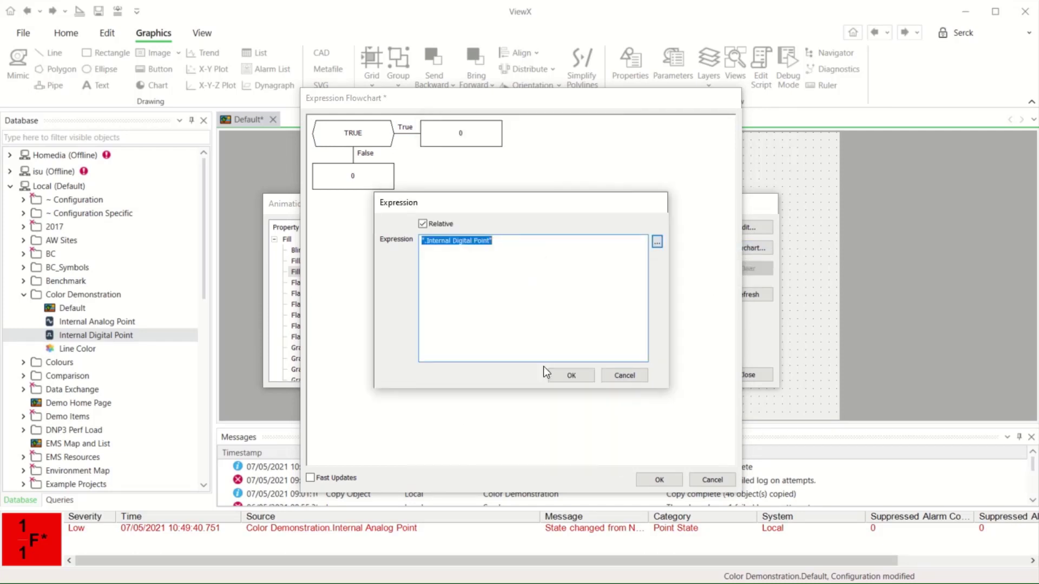
left_click(580, 374)
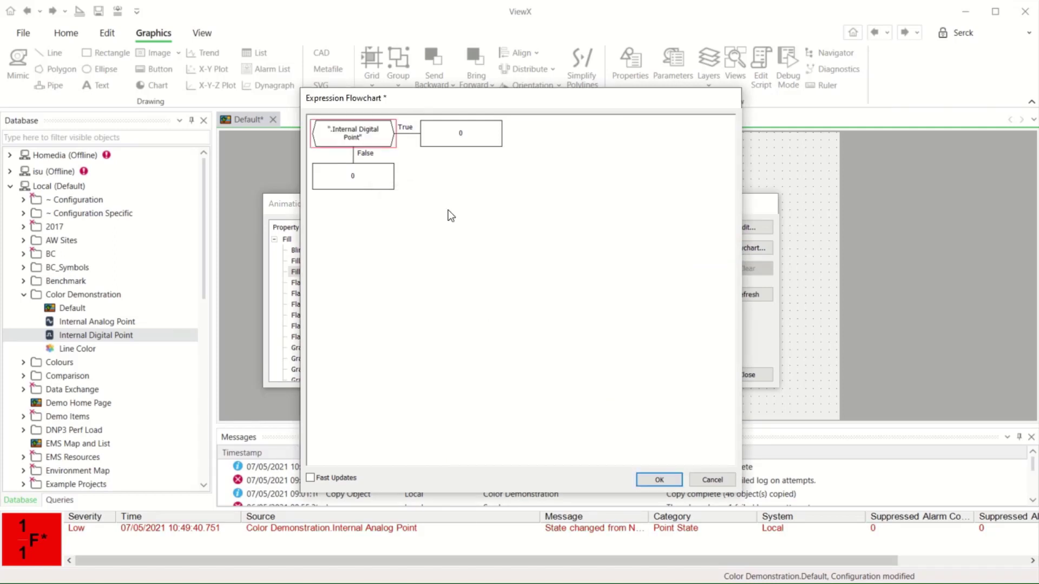
- Set the decision's True result to blue
right_click(454, 135)
left_click(492, 228)
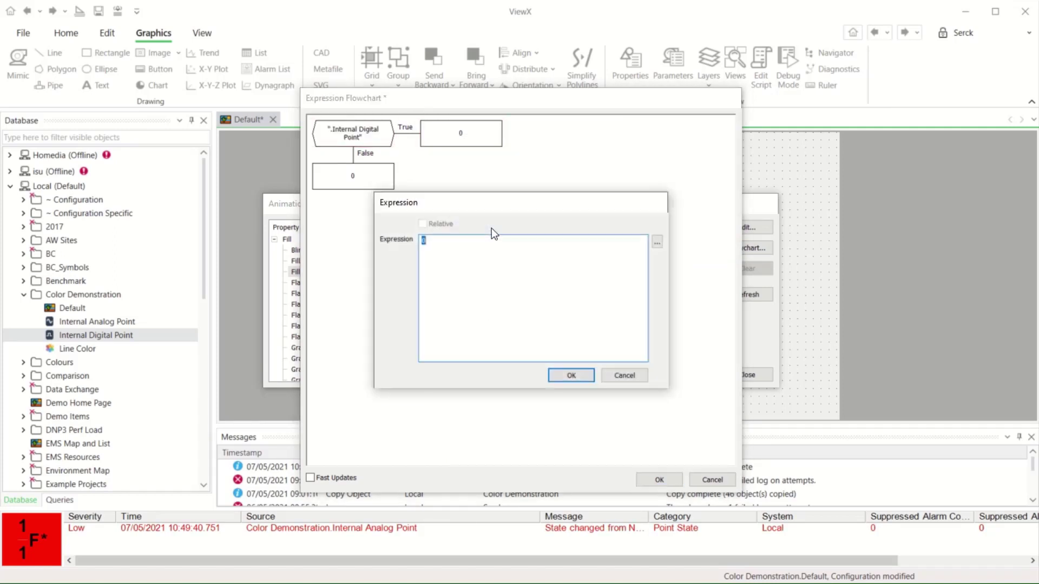
left_click(657, 241)
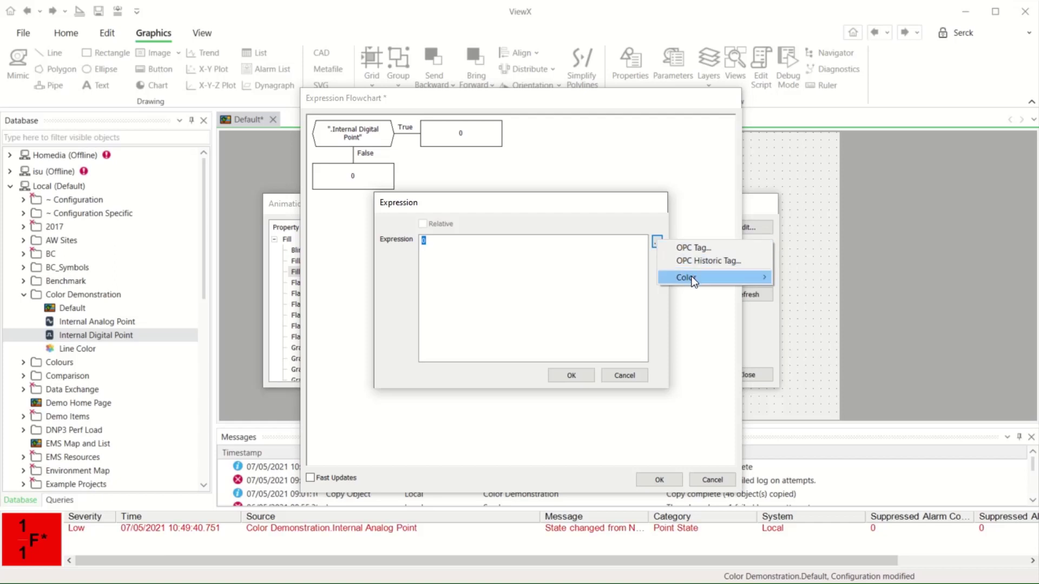
mouse_move(693, 277)
left_click(827, 277)
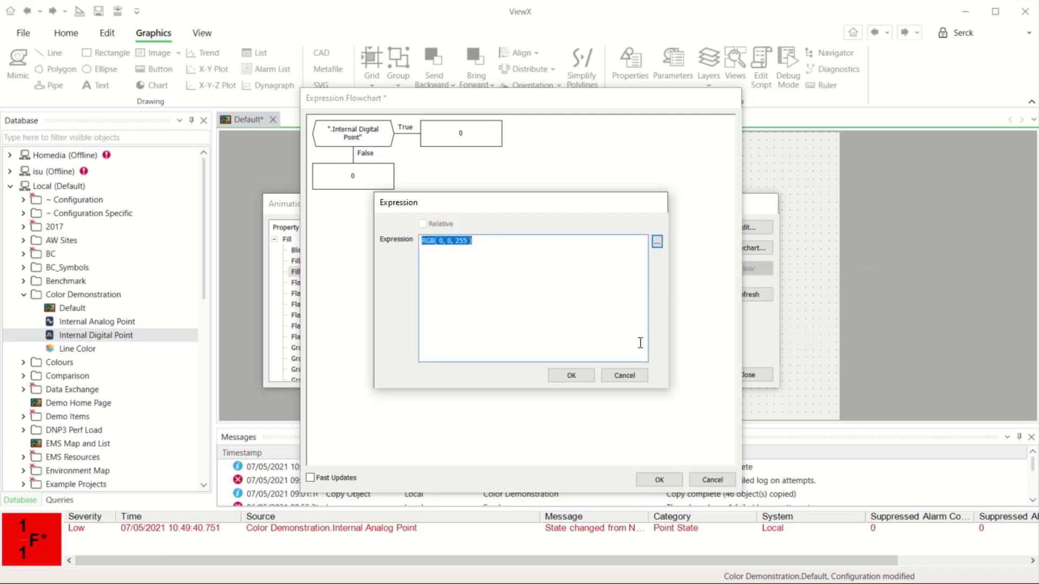
left_click(571, 375)
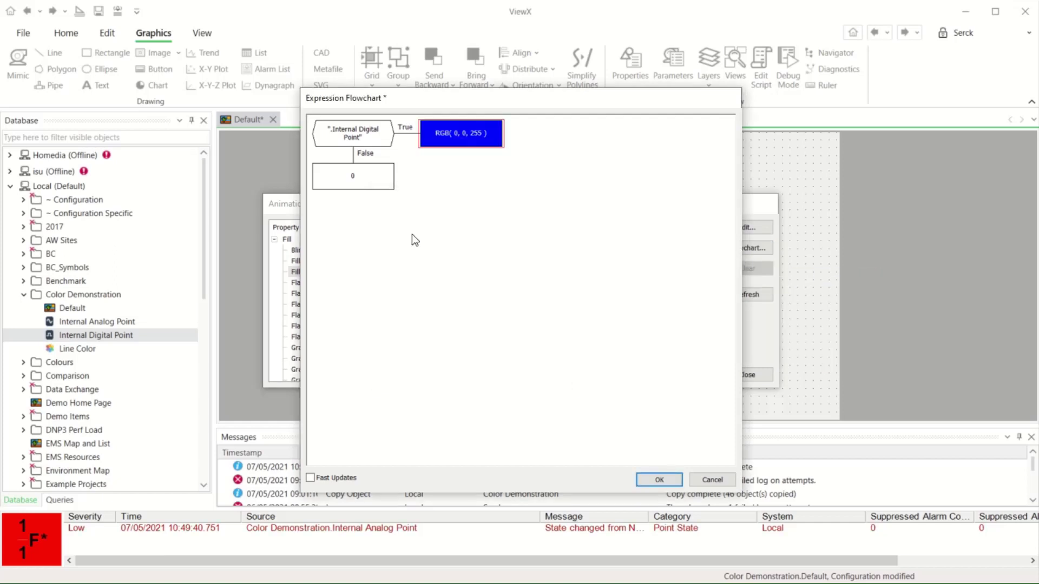
- Set the False result to magenta, apply the fill animation and save the mimic
right_click(352, 180)
left_click(404, 273)
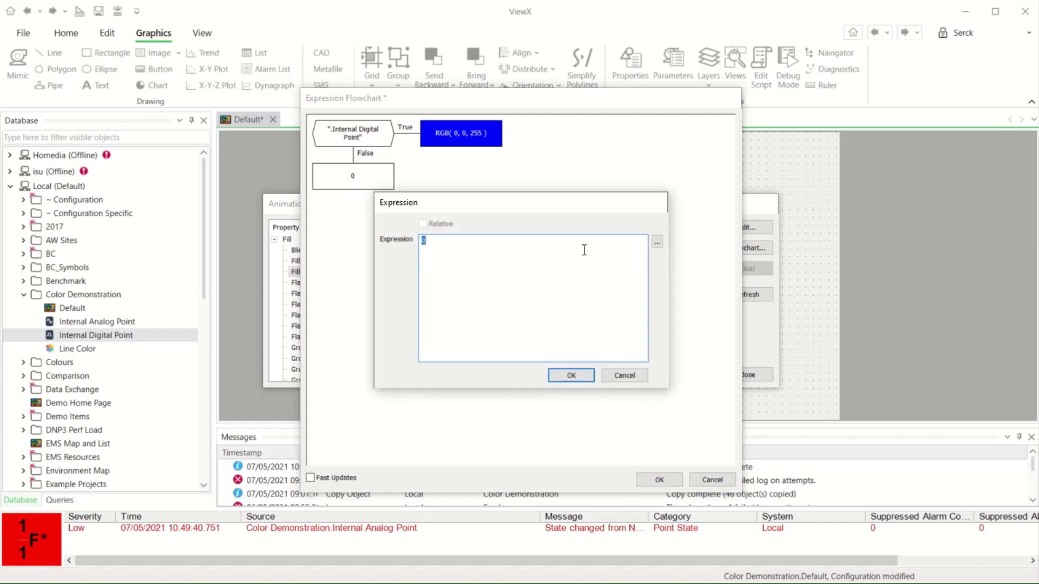
left_click(657, 242)
mouse_move(796, 276)
left_click(837, 277)
left_click(572, 375)
left_click(659, 480)
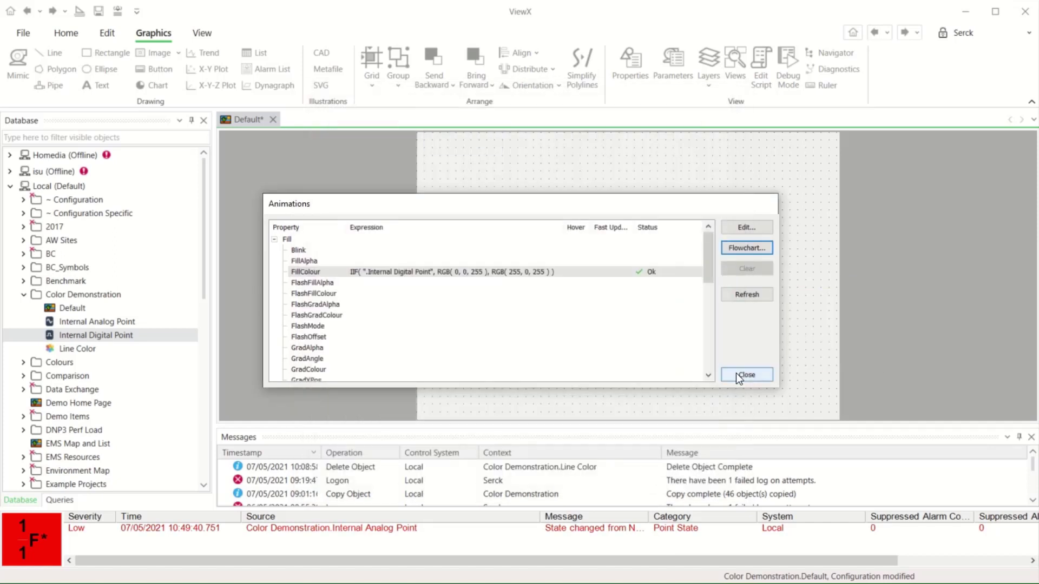
left_click(736, 375)
key("ctrl+s")
- Hand-control the Internal Digital Point to the Fail state
right_click(77, 335)
left_click(147, 511)
left_click(517, 313)
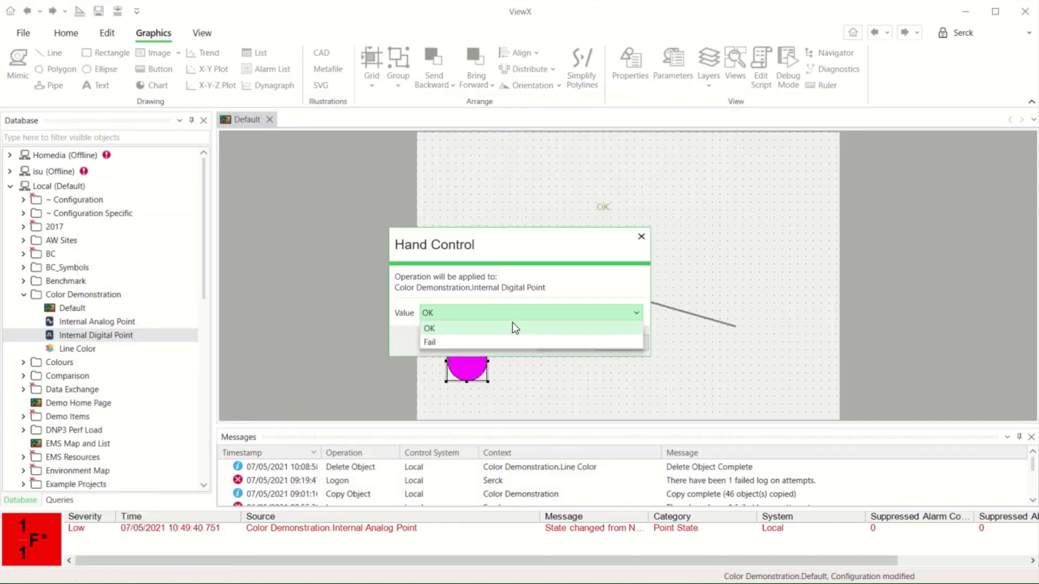
left_click(561, 342)
left_click(560, 343)
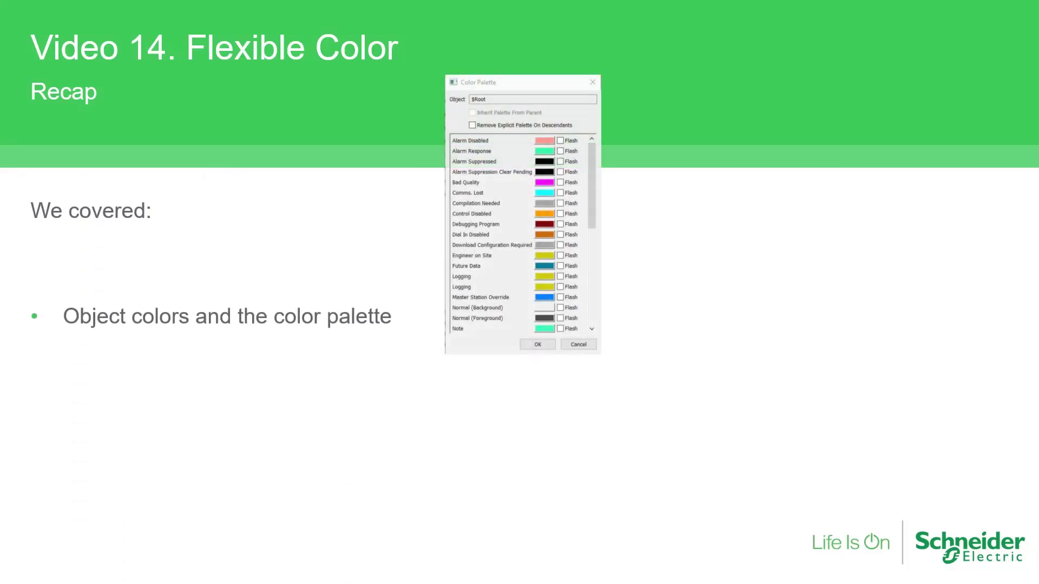